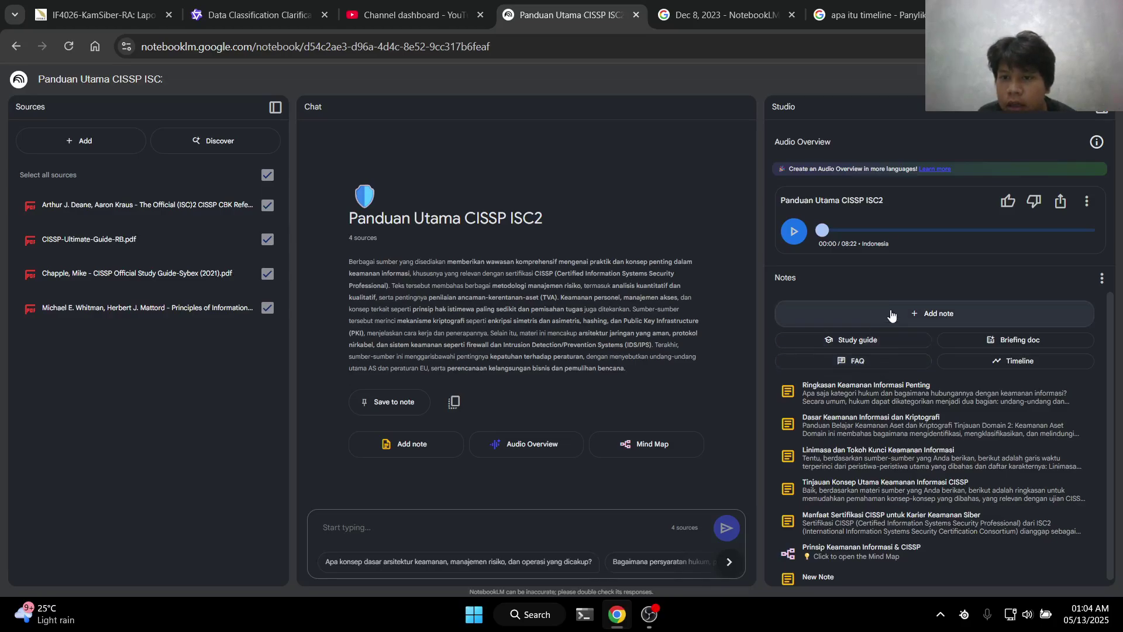
Read through the "Dasar Keamanan Informasi dan Kriptografi" study guide note, including its quiz, answer key, essay questions and glossary, and return to the notes list
click(860, 428)
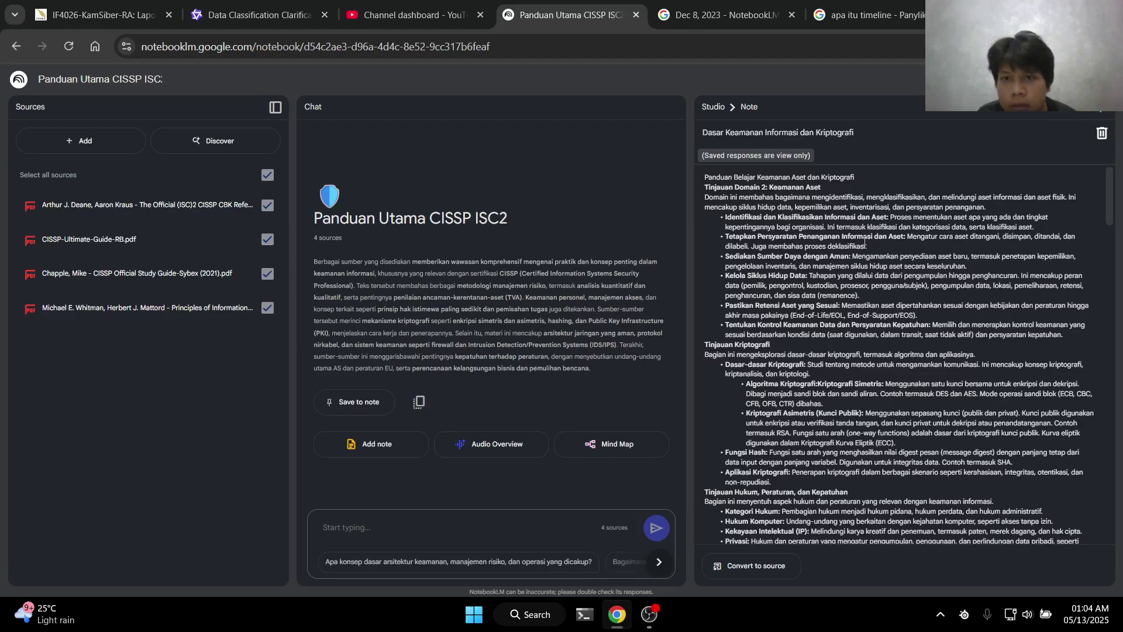
scroll(865, 241, down, 1)
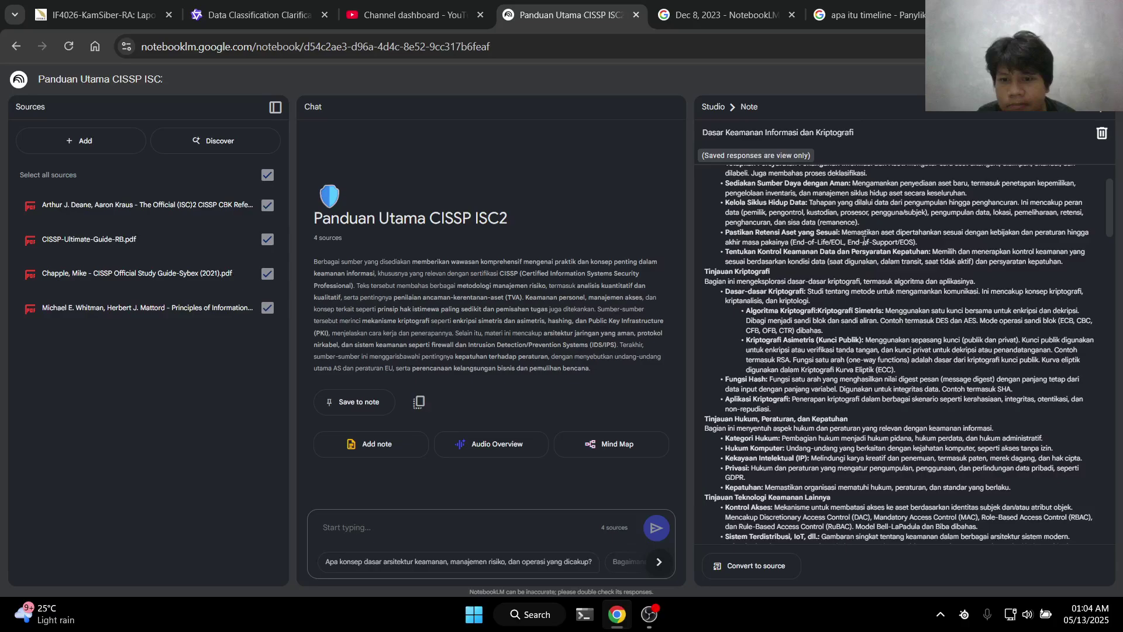
scroll(864, 240, down, 2)
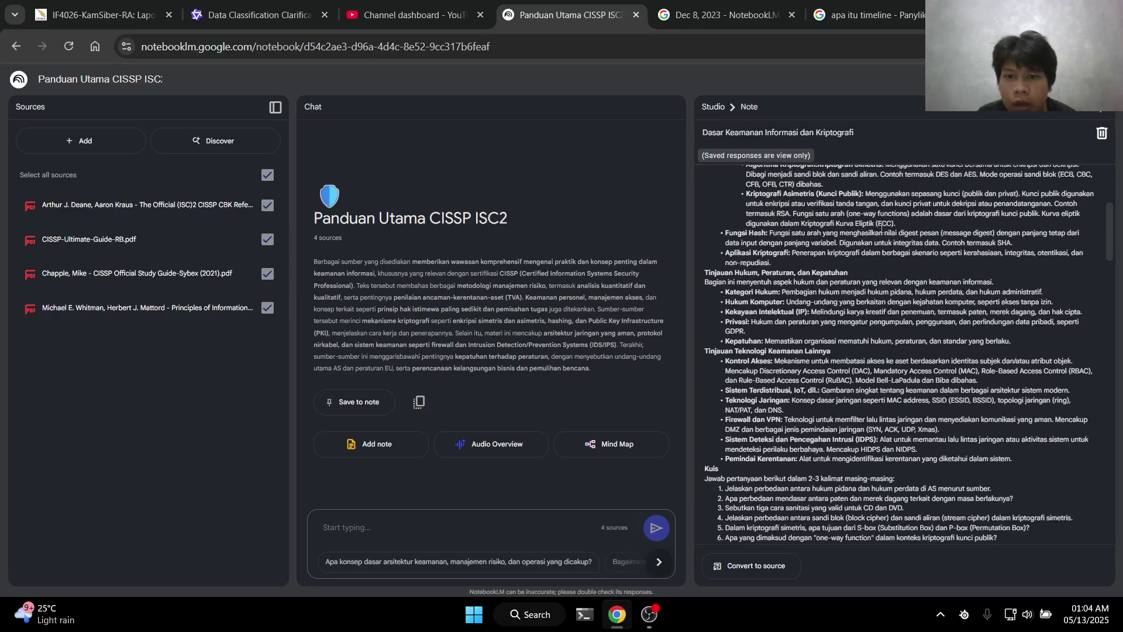
scroll(889, 225, down, 3)
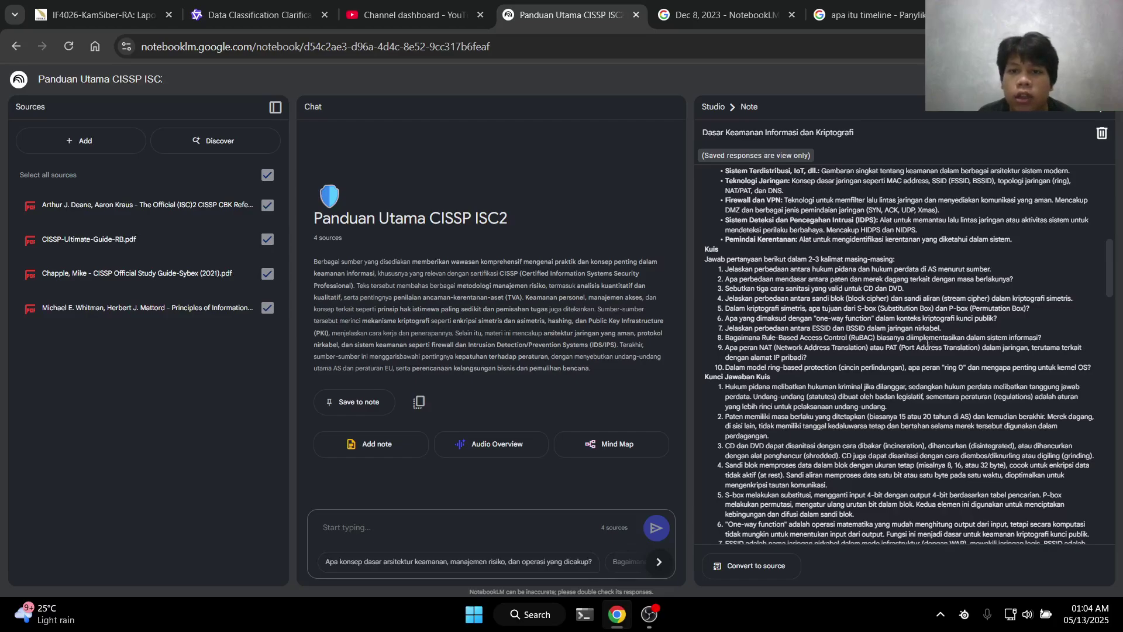
scroll(929, 344, down, 1)
scroll(927, 342, down, 1)
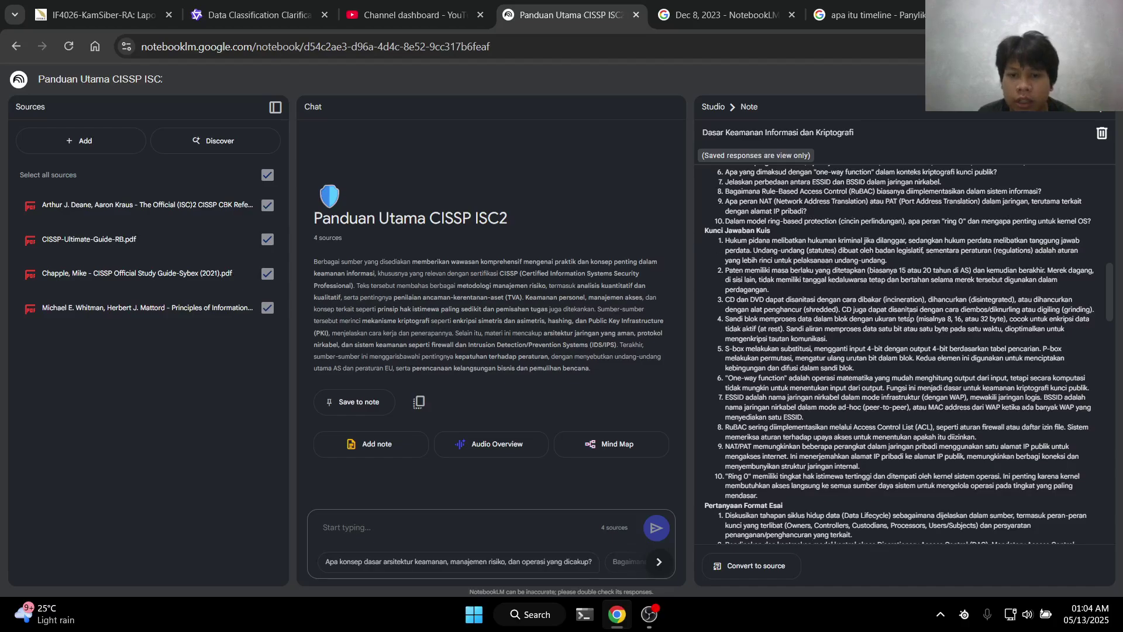
scroll(910, 314, down, 3)
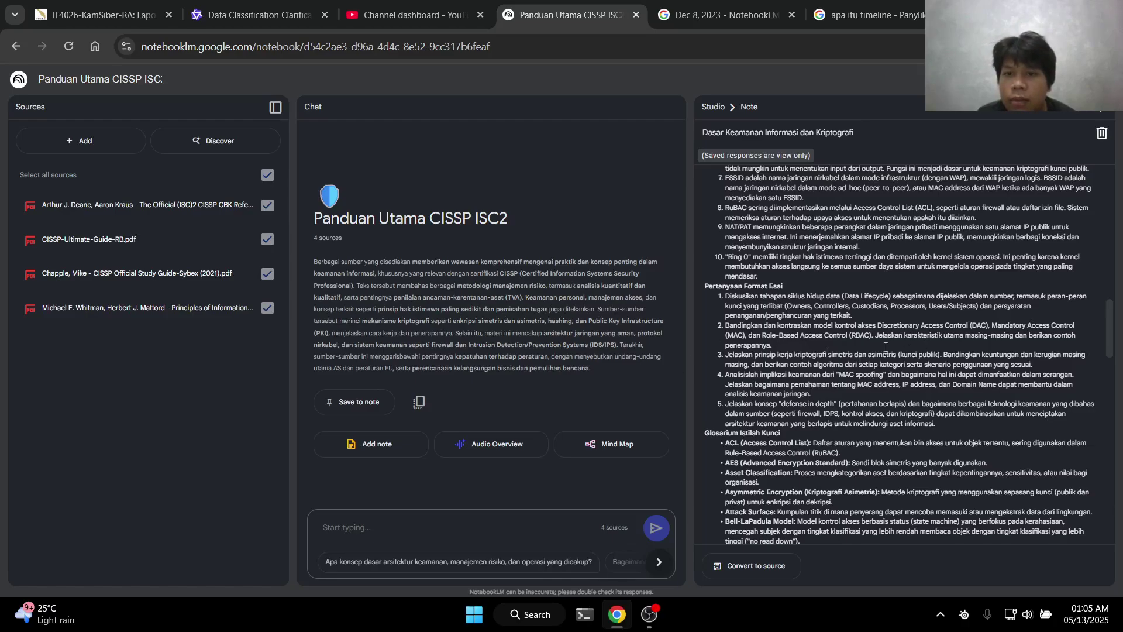
scroll(886, 347, down, 3)
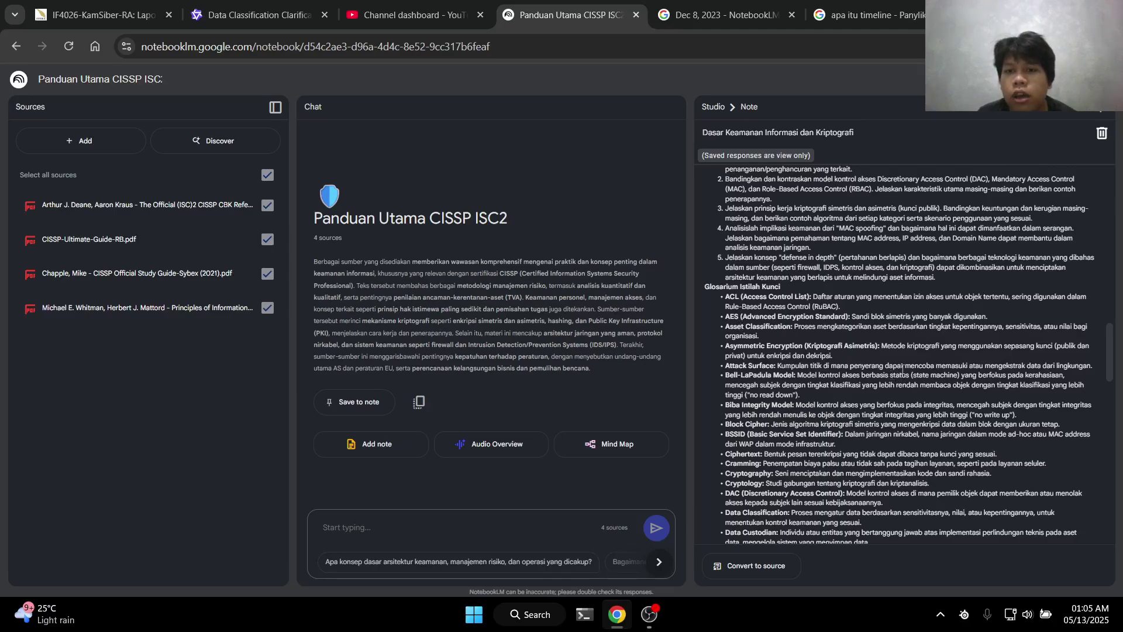
scroll(903, 369, down, 1)
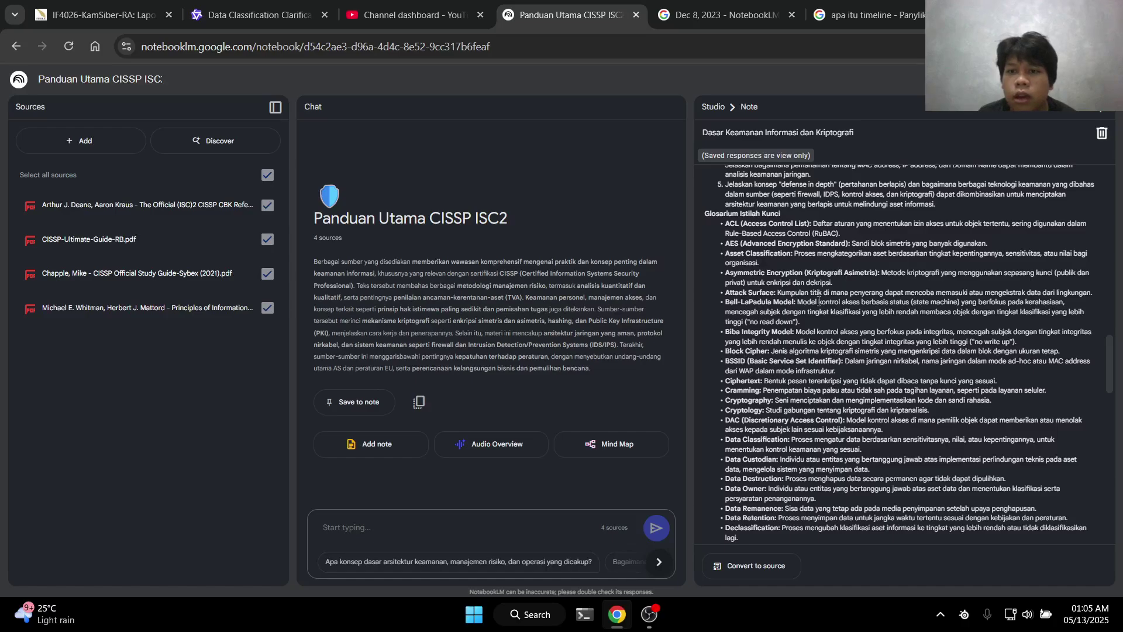
scroll(885, 291, down, 1)
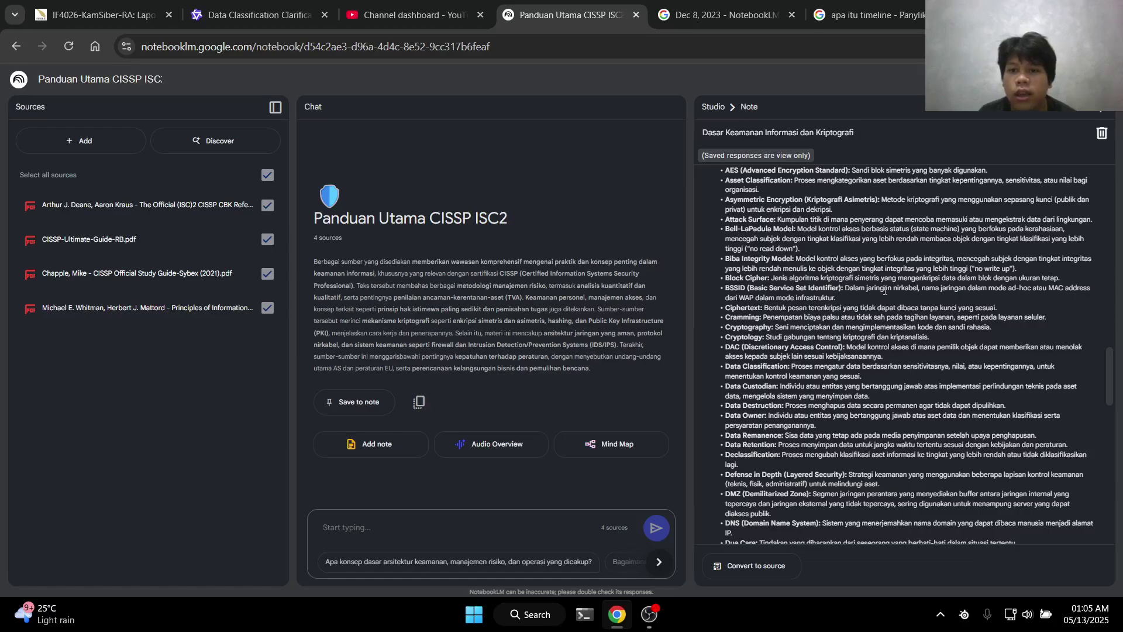
scroll(885, 291, down, 20)
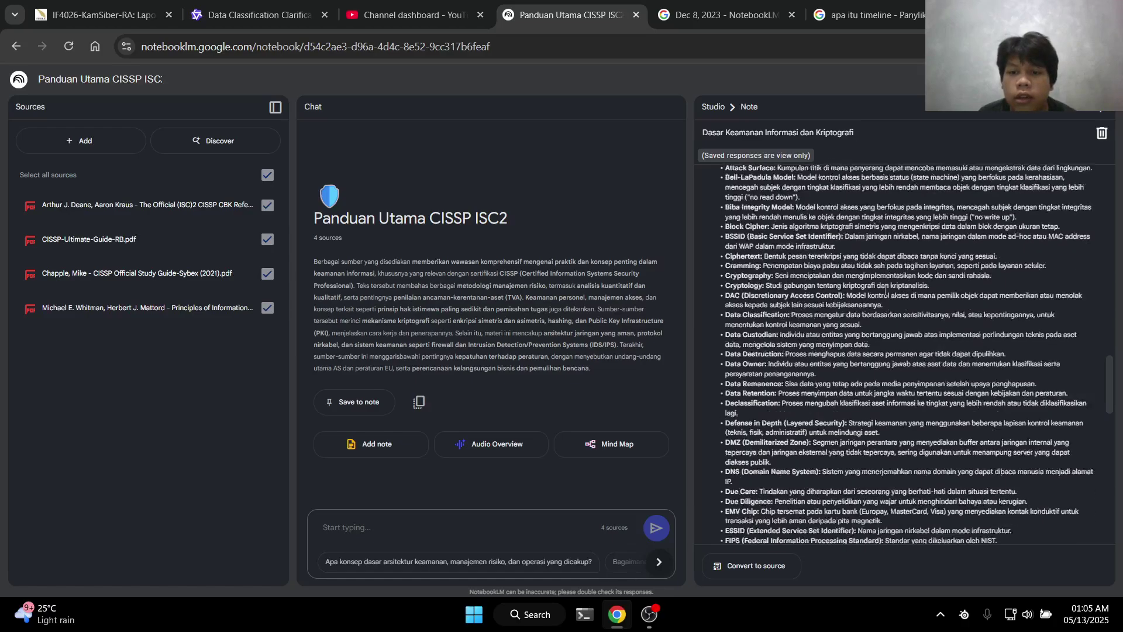
scroll(885, 290, down, 2)
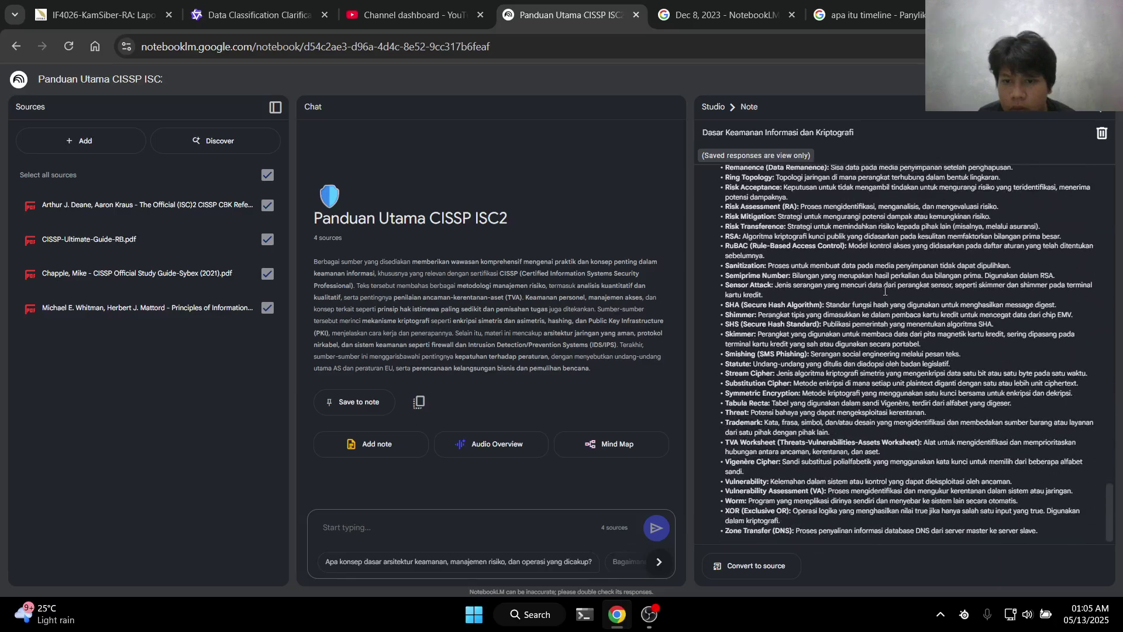
scroll(885, 290, up, 1)
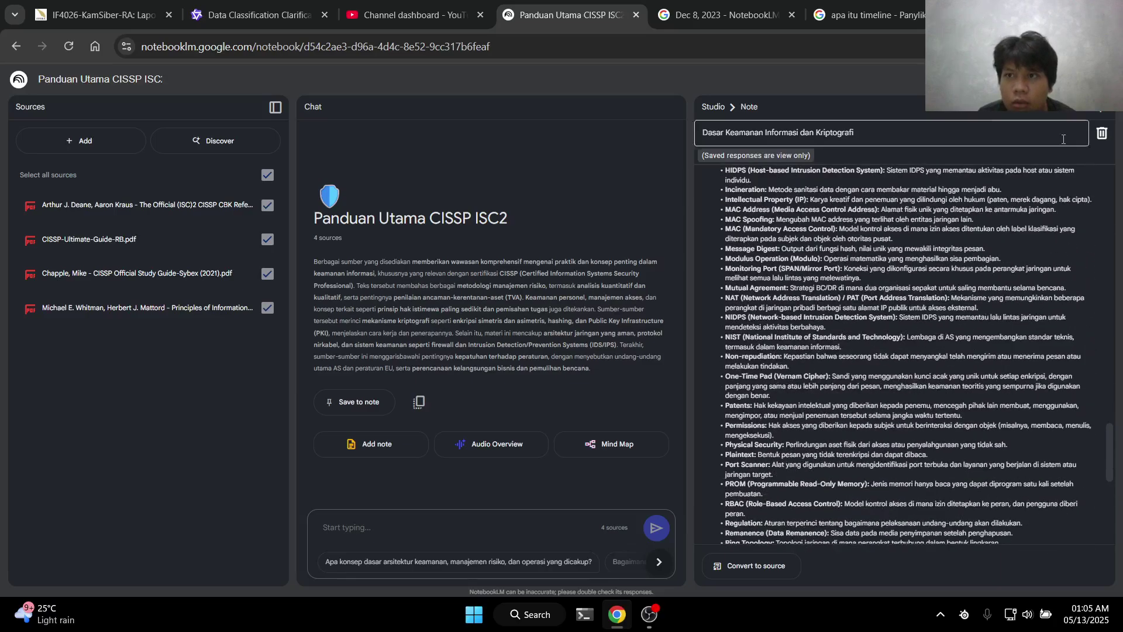
click(1102, 111)
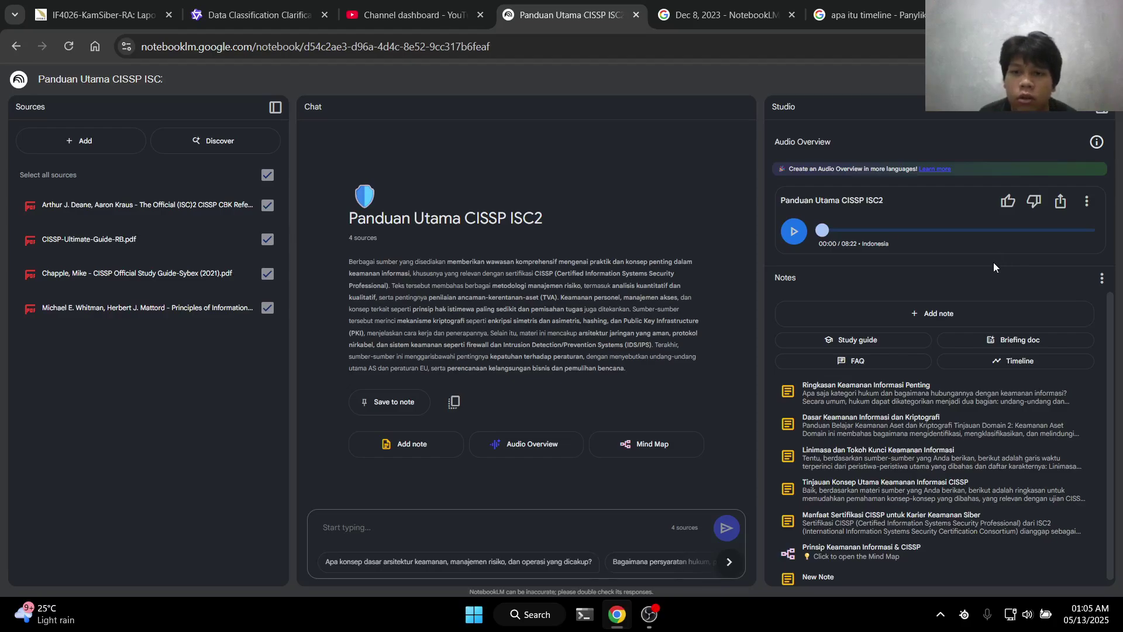
Generate an FAQ note from the selected sources and read through its questions and answers
click(872, 368)
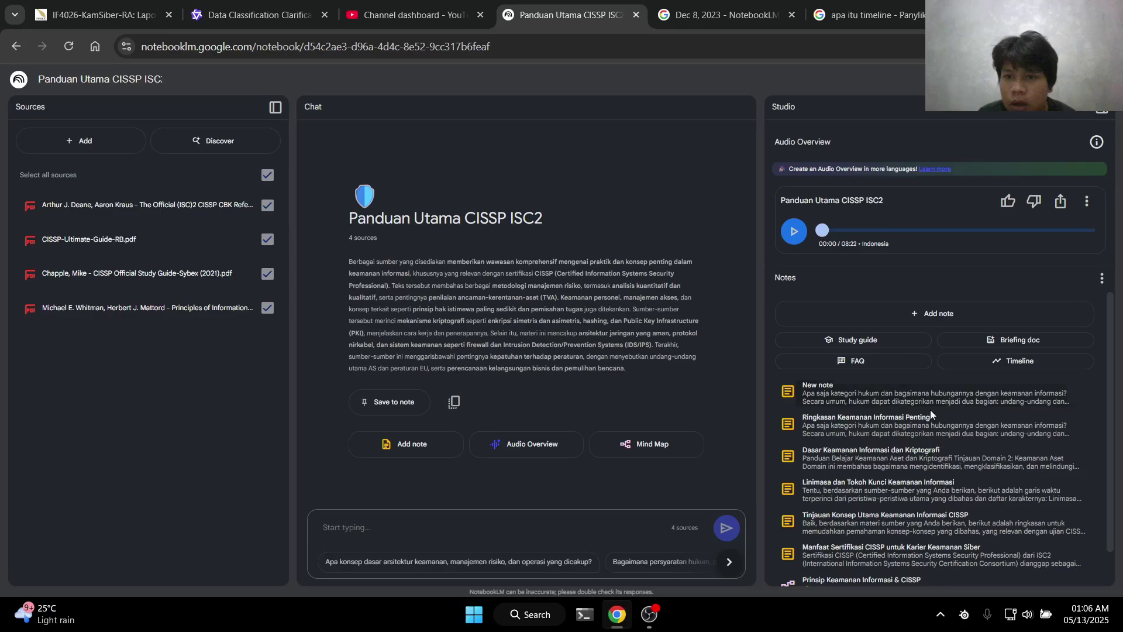
click(859, 399)
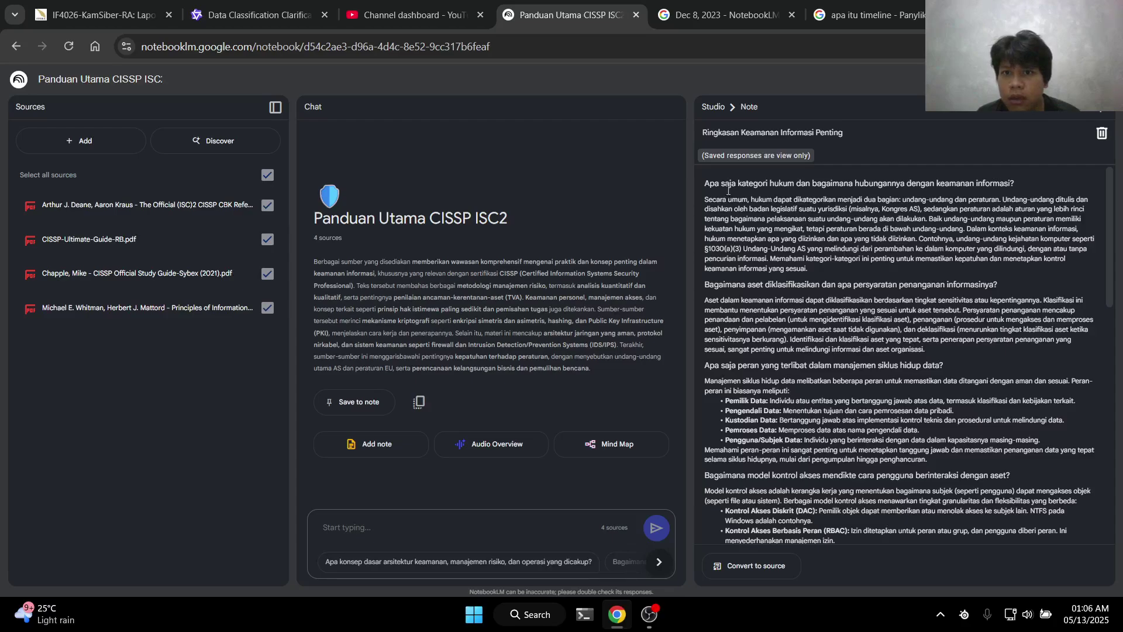
scroll(910, 219, down, 6)
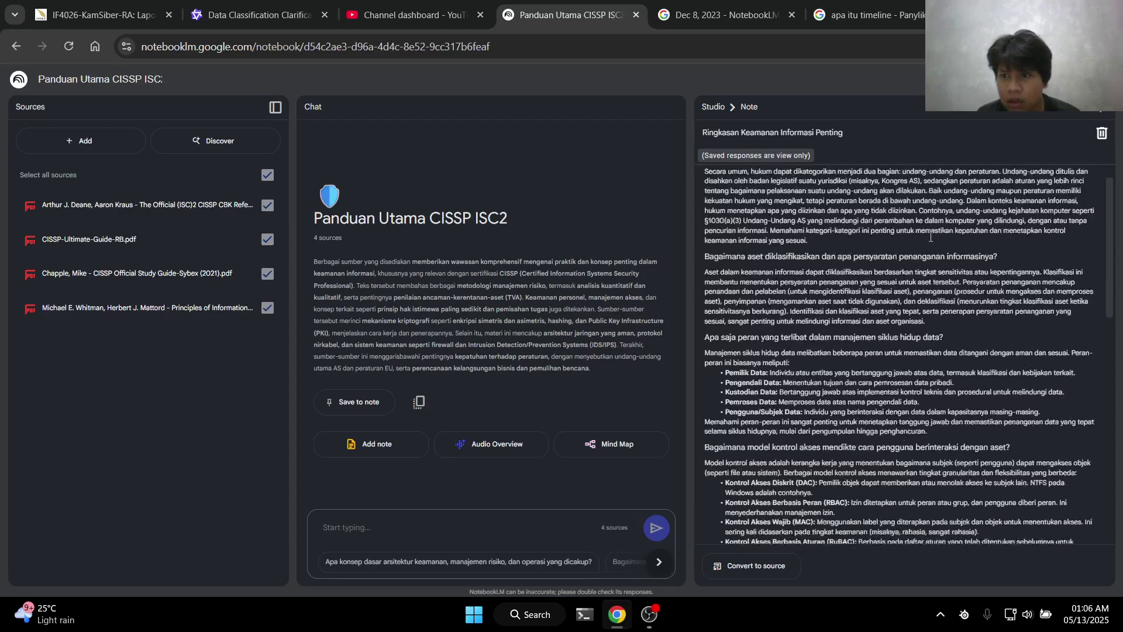
scroll(930, 236, down, 4)
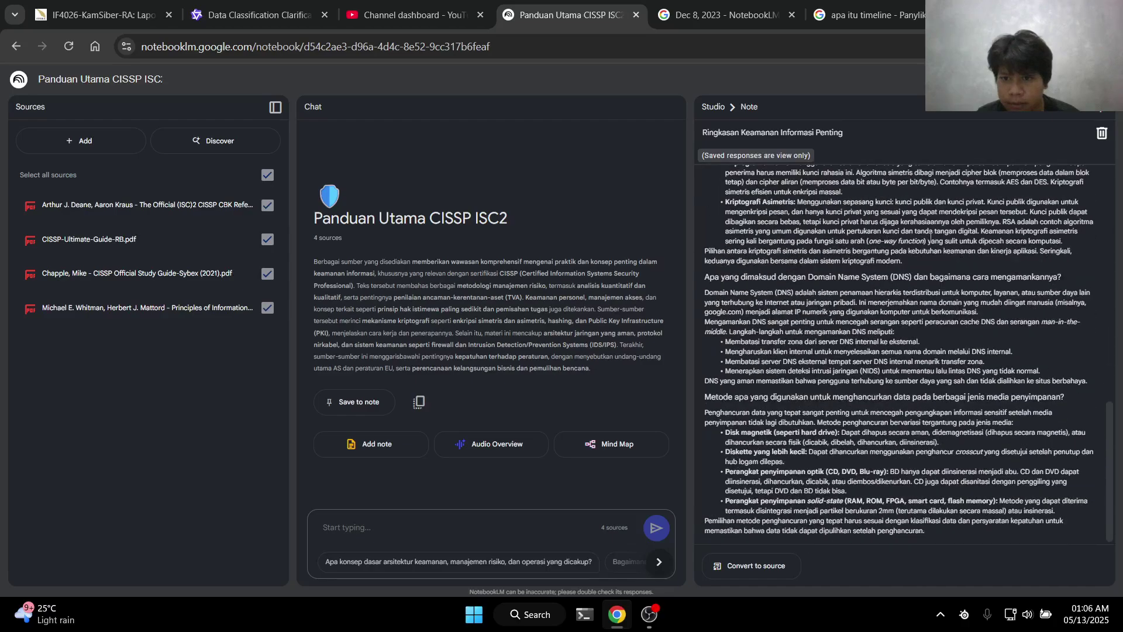
scroll(930, 236, up, 11)
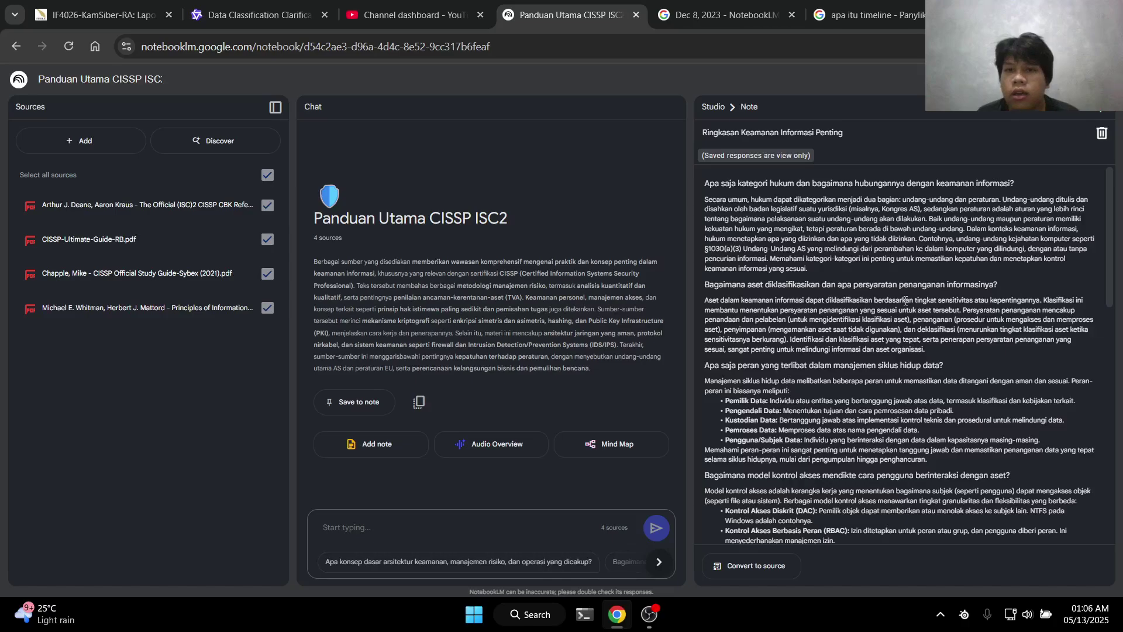
scroll(906, 301, down, 6)
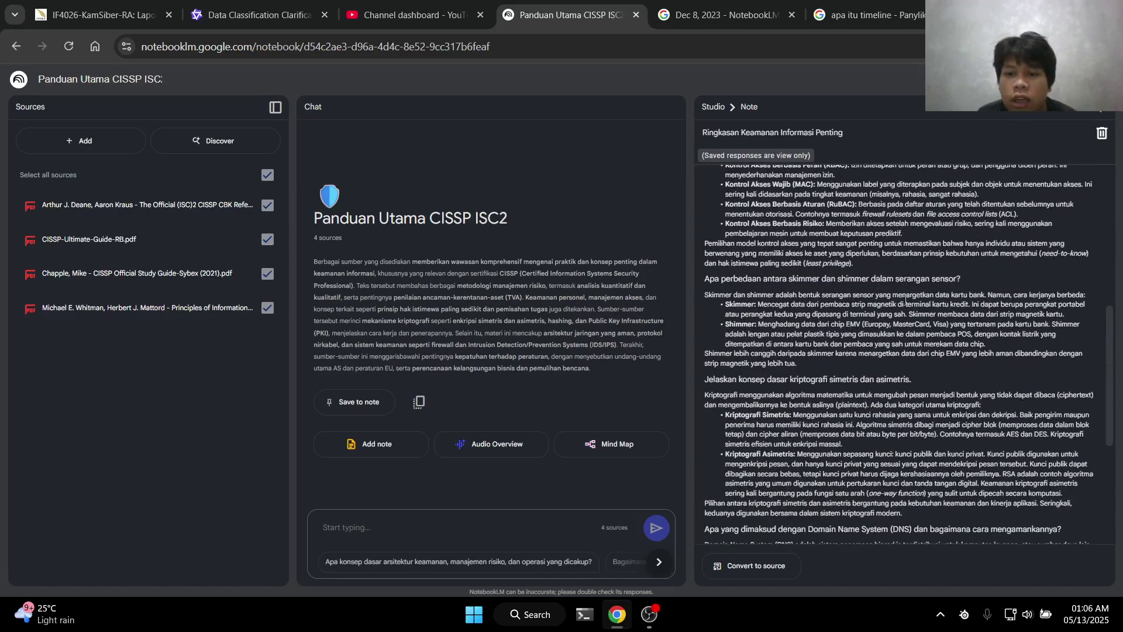
scroll(906, 301, down, 4)
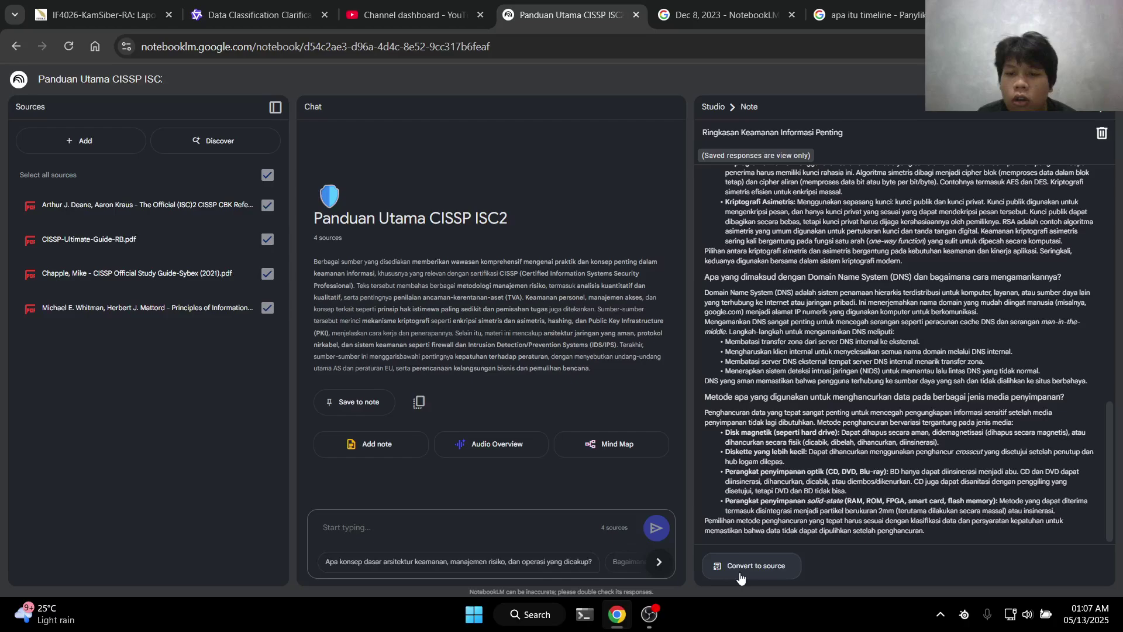
Convert the FAQ note to a source, check the new source's guide and text, and return to the notes list
click(761, 570)
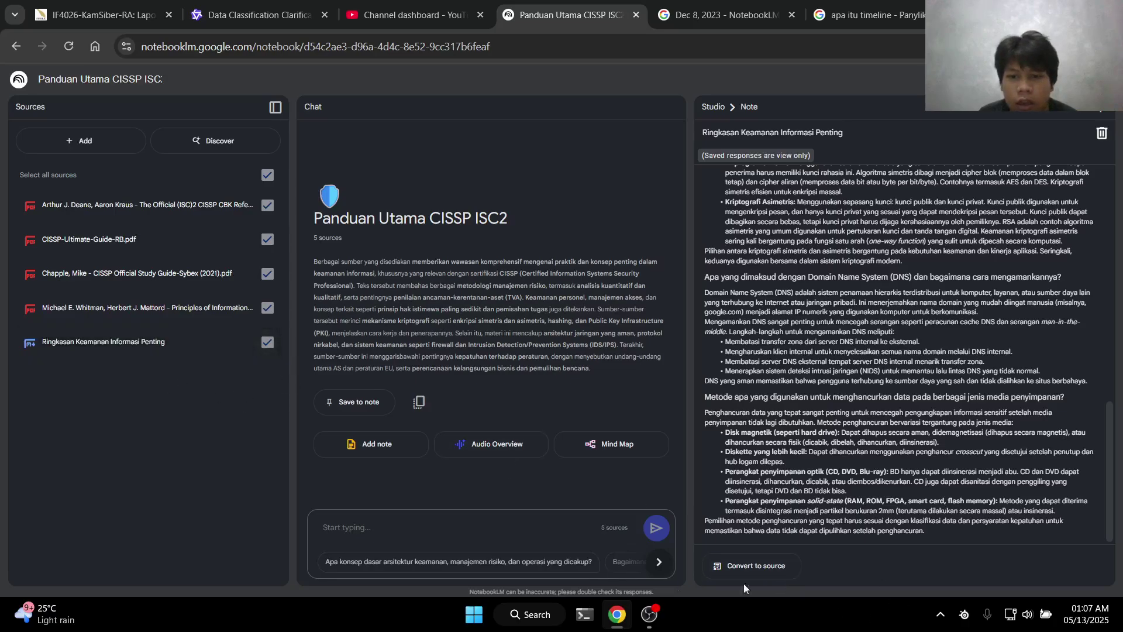
click(30, 343)
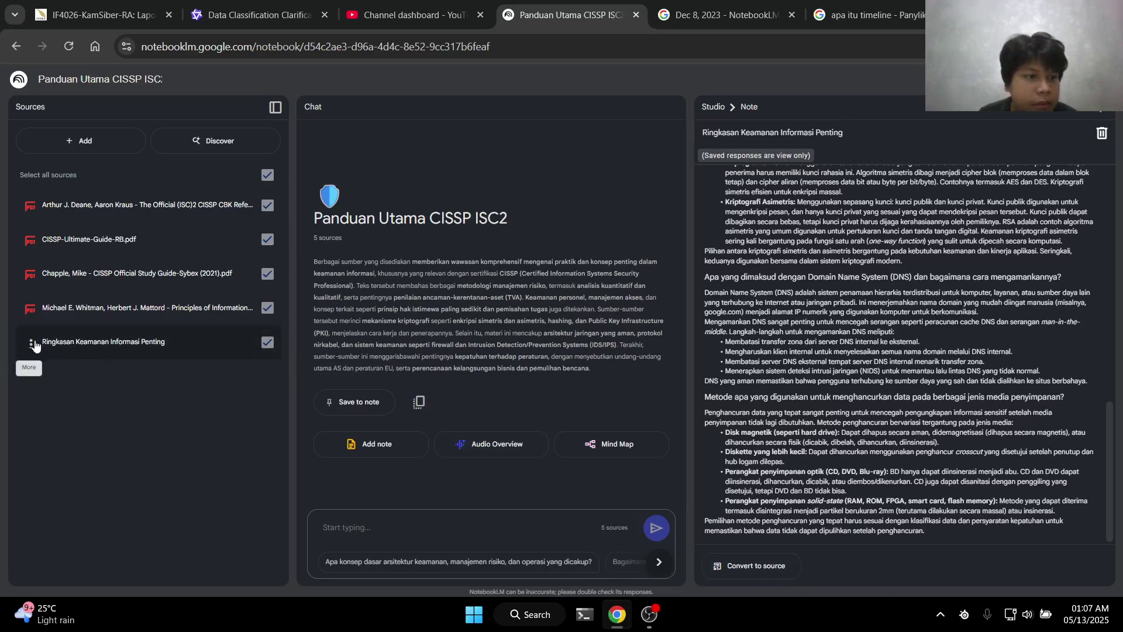
click(119, 401)
click(149, 346)
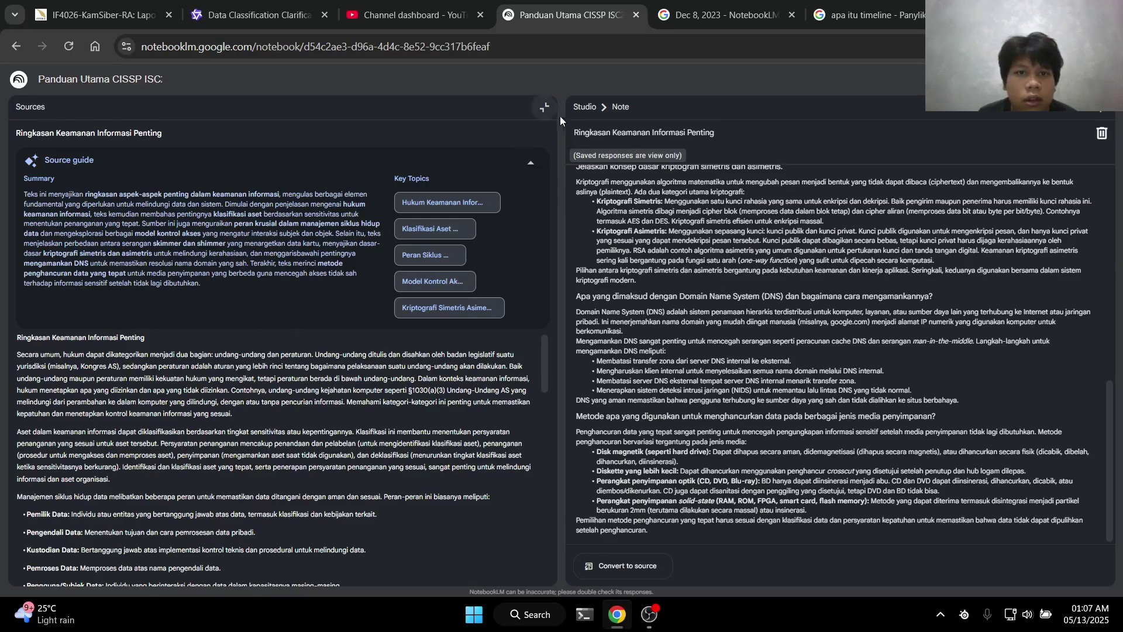
click(544, 107)
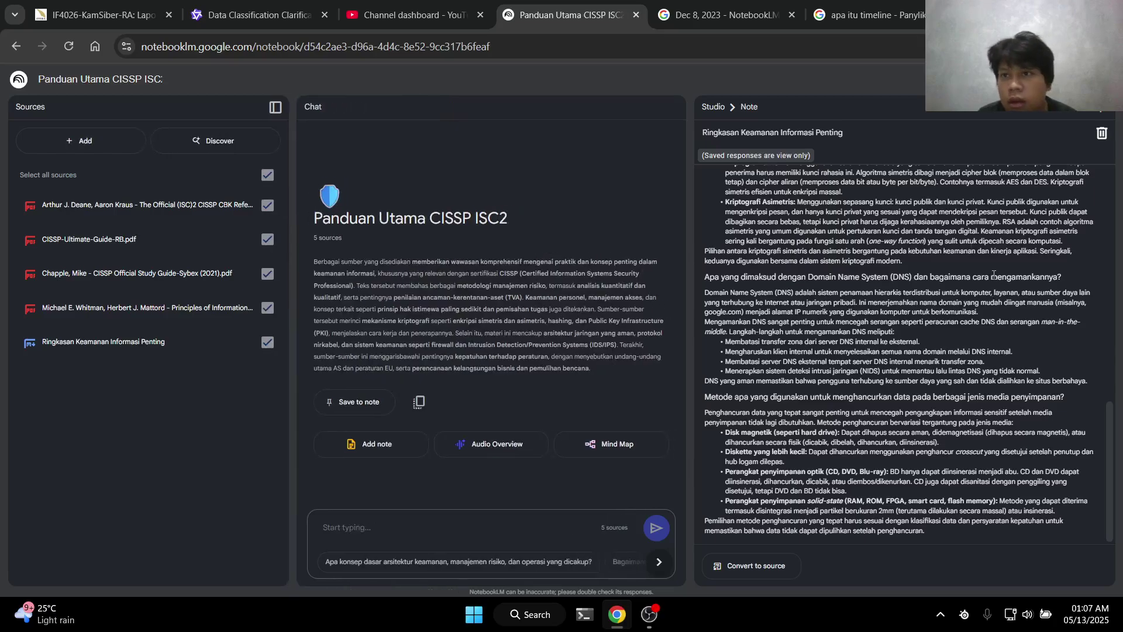
click(1089, 116)
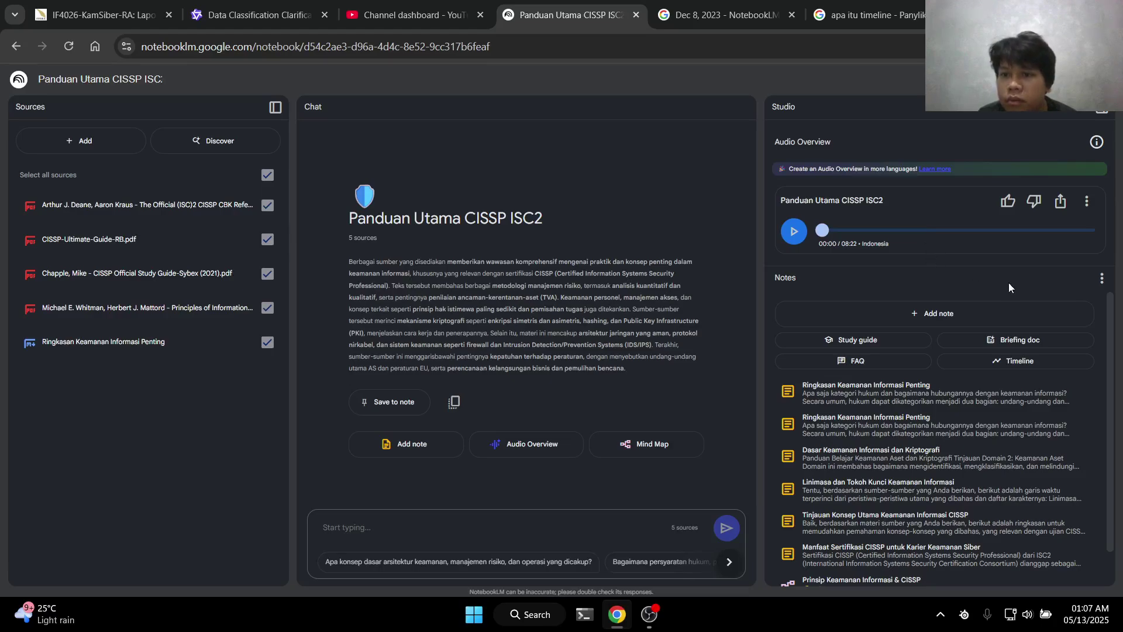
Generate a briefing document from the selected sources and open the resulting note
click(1010, 350)
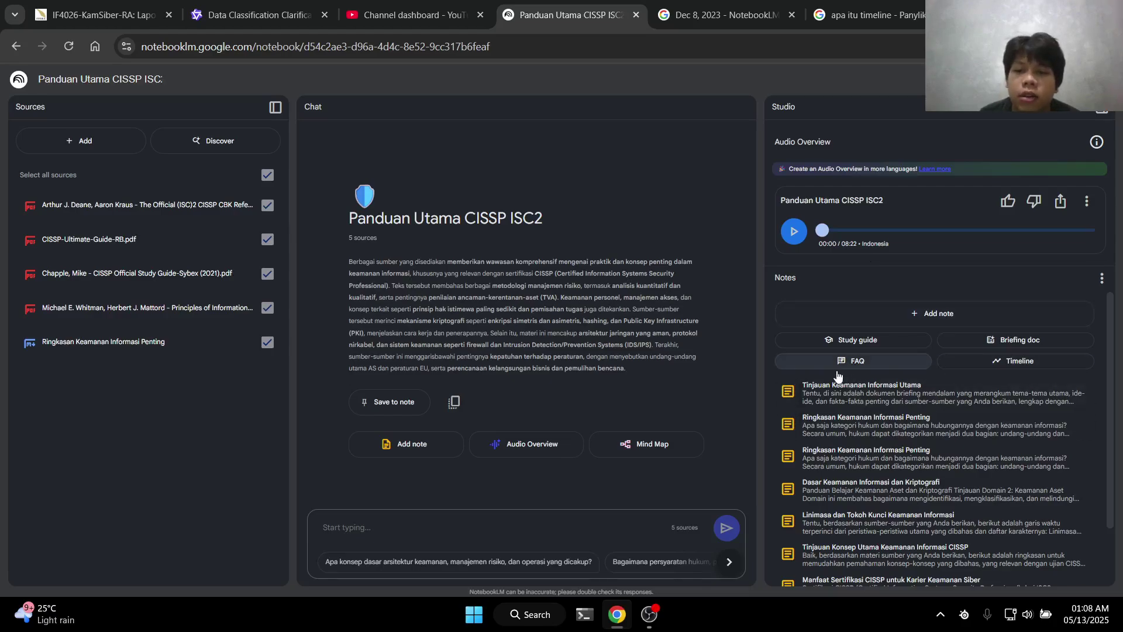
click(917, 400)
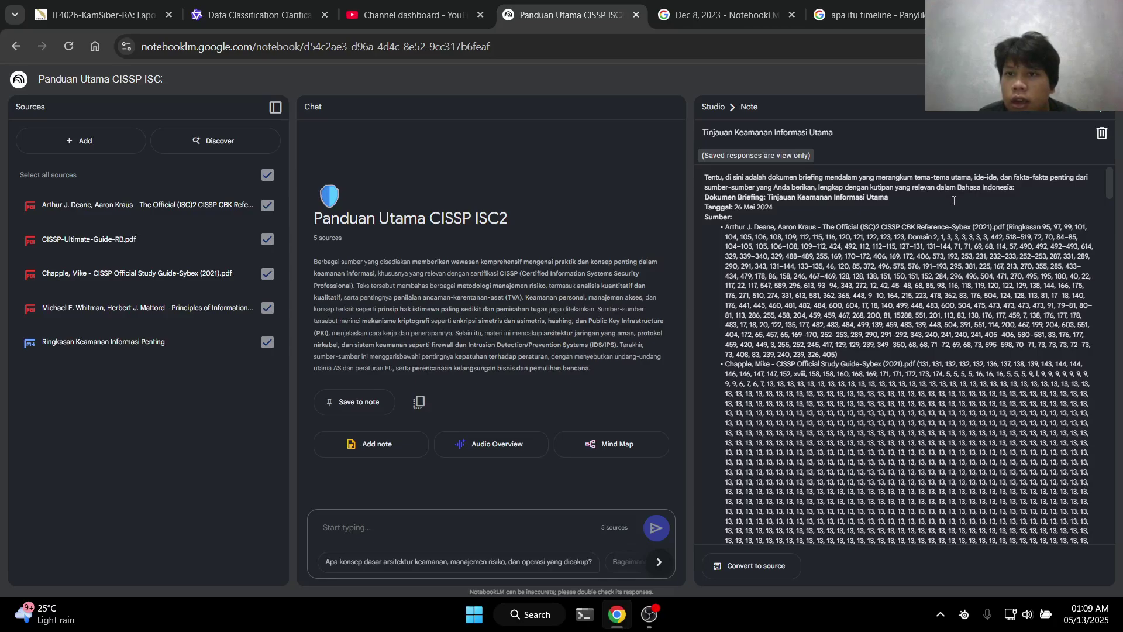
Examine the briefing document's source citations, its short summary and the sections on asset security and laws
scroll(945, 208, down, 15)
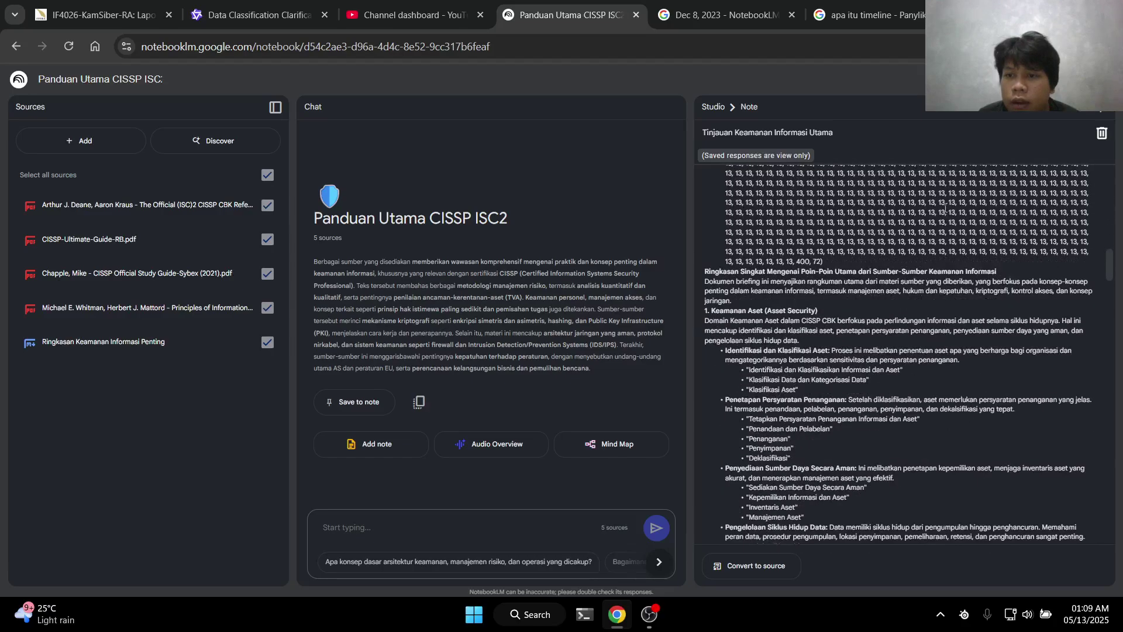
scroll(946, 208, up, 6)
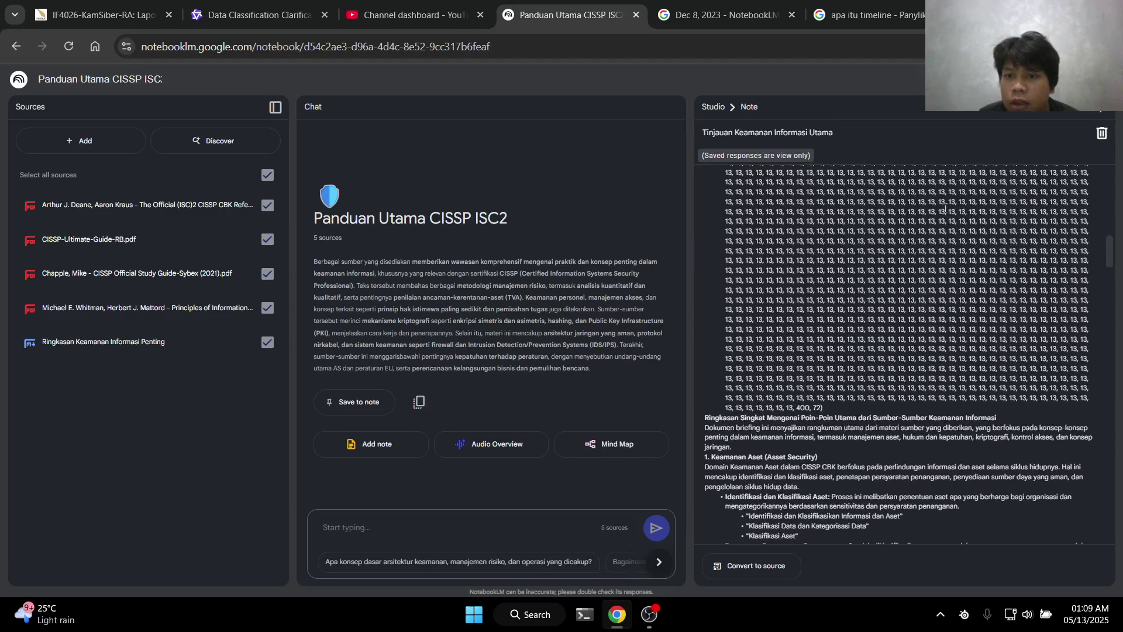
scroll(945, 207, up, 10)
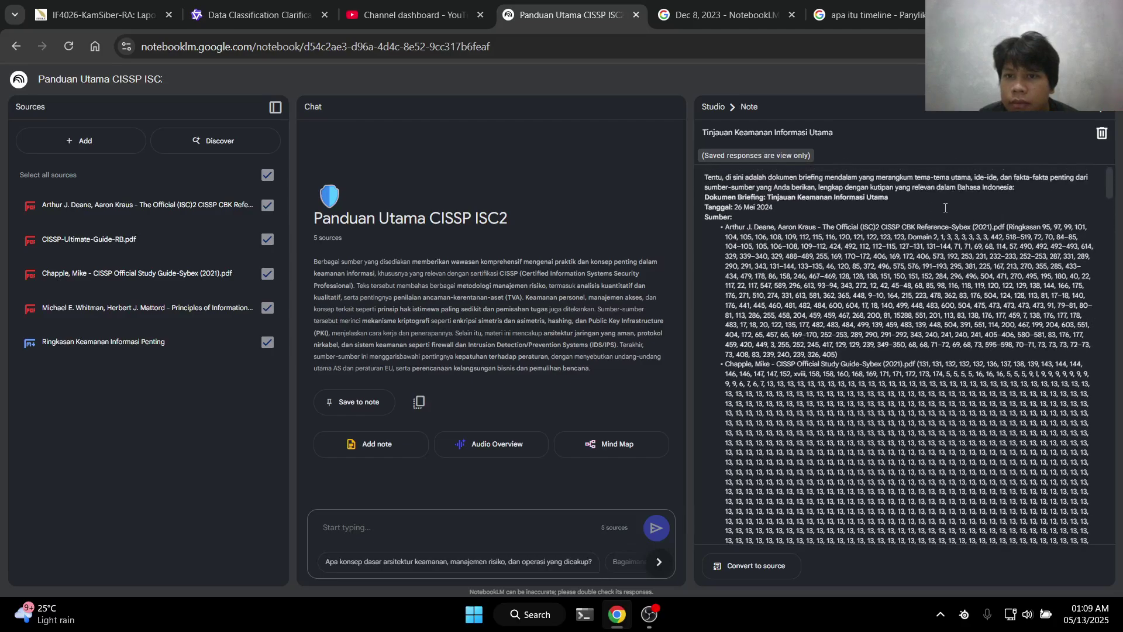
scroll(945, 208, down, 10)
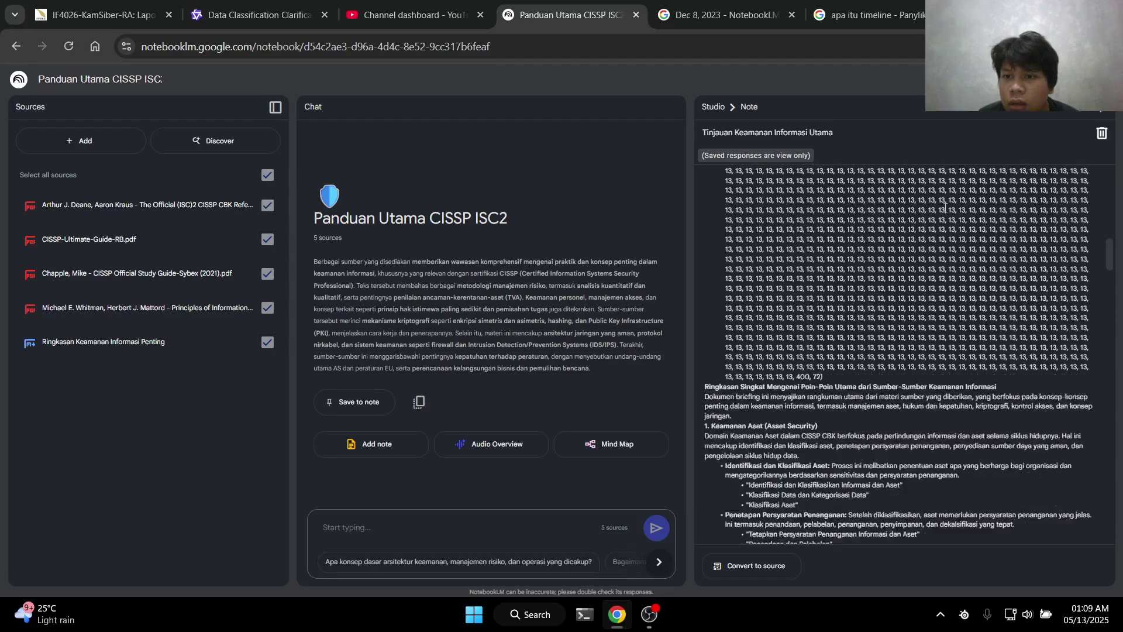
scroll(946, 208, up, 10)
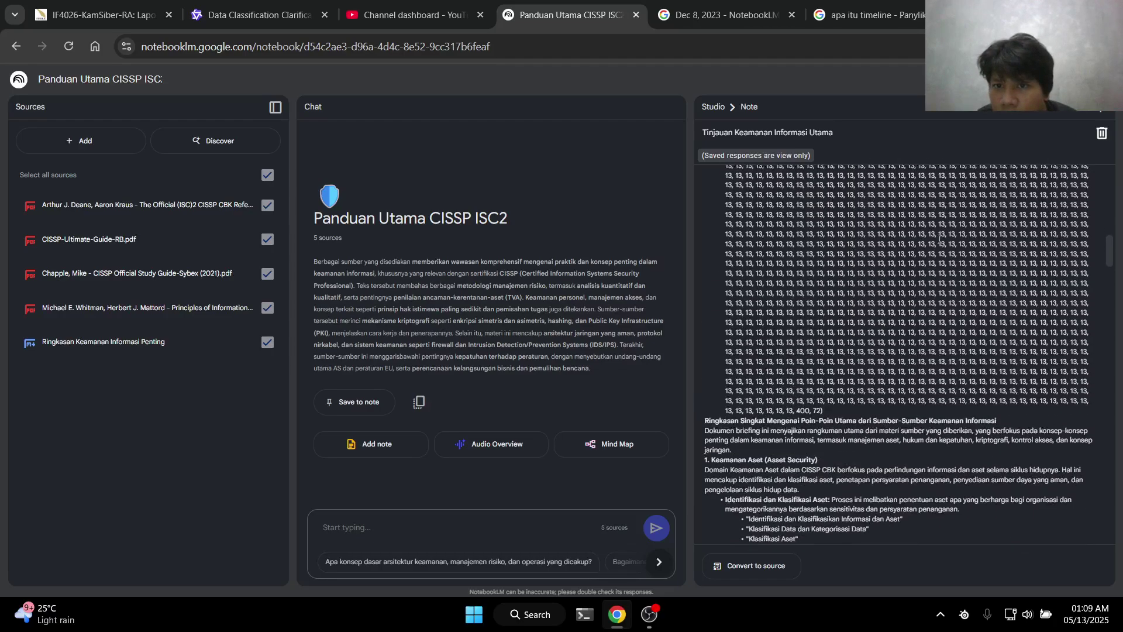
scroll(858, 414, up, 3)
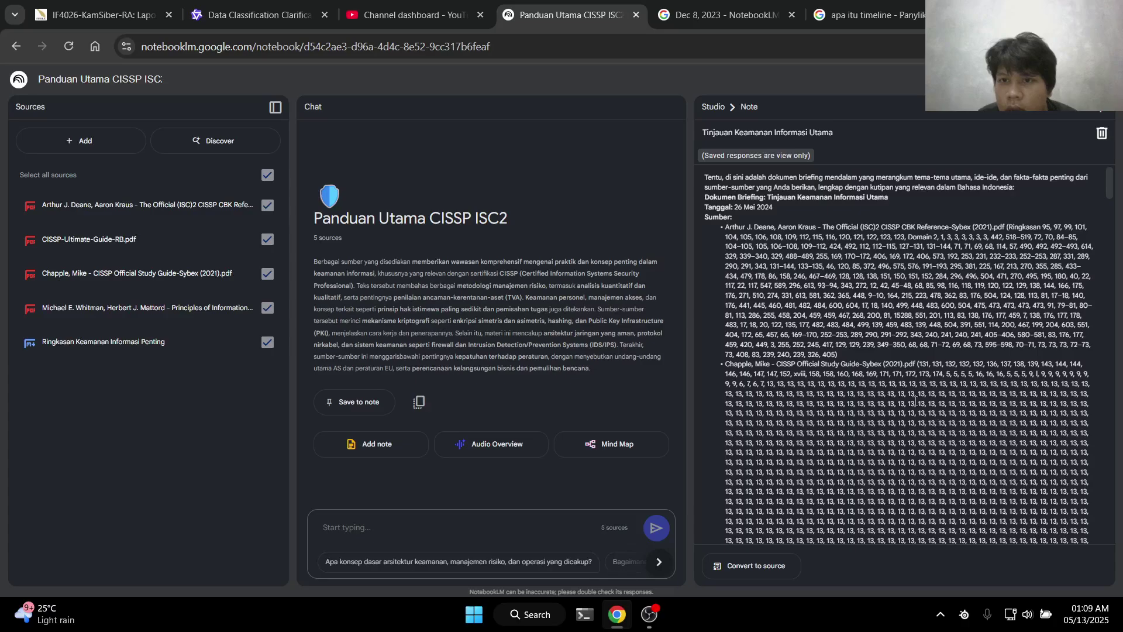
scroll(858, 413, down, 12)
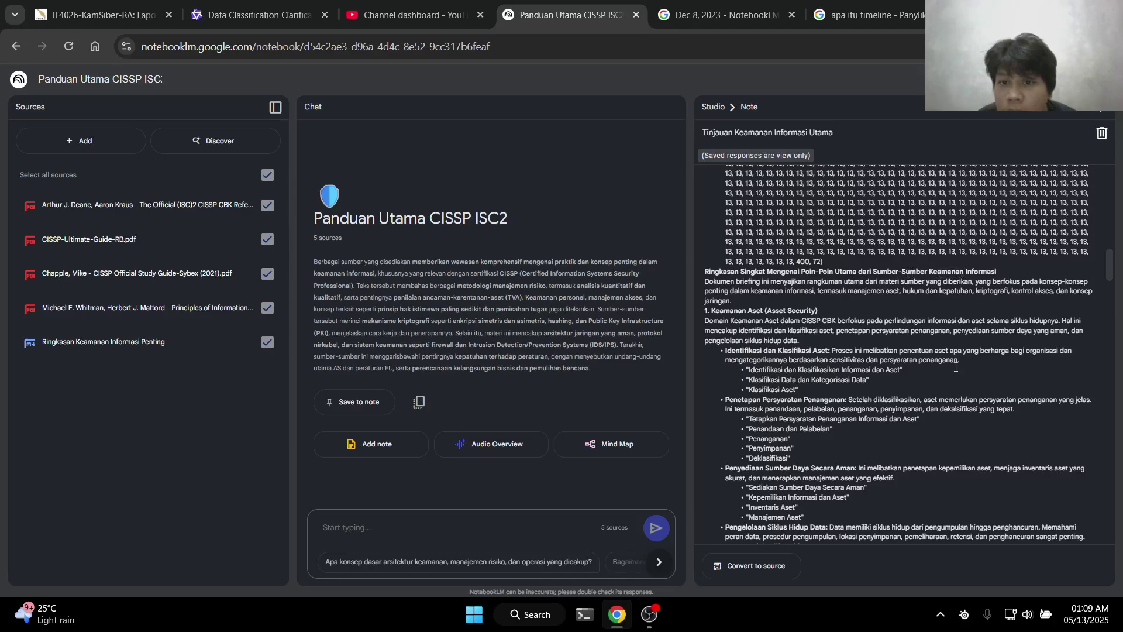
scroll(950, 342, down, 5)
scroll(956, 366, up, 4)
scroll(956, 366, down, 10)
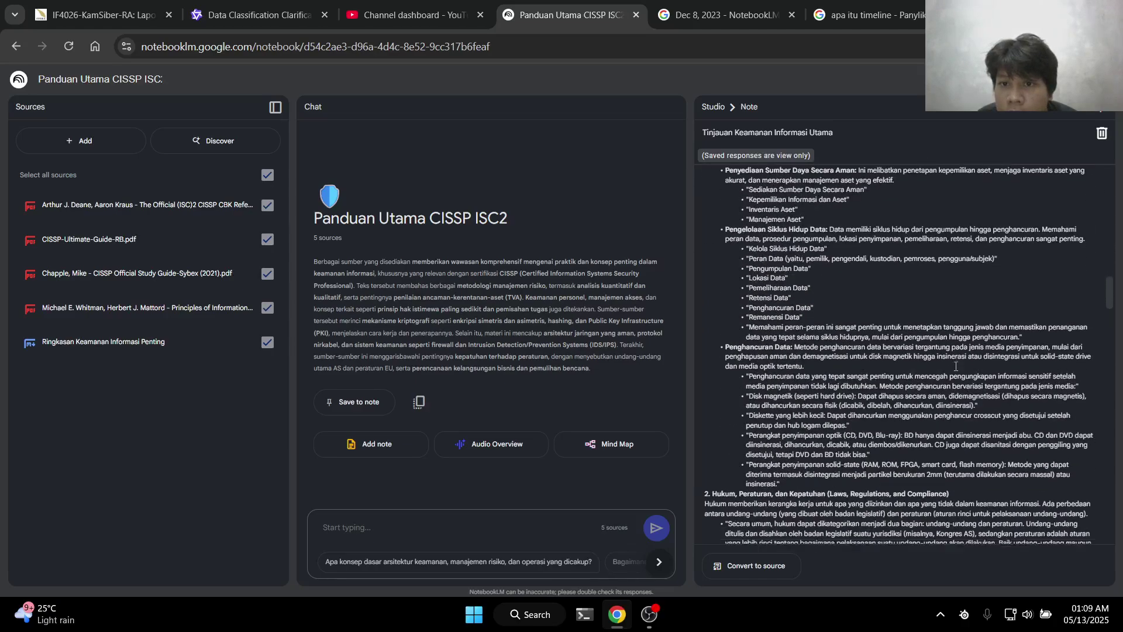
Read through the remaining briefing document sections, from data destruction to business continuity and disaster recovery
scroll(956, 367, down, 3)
scroll(955, 366, down, 15)
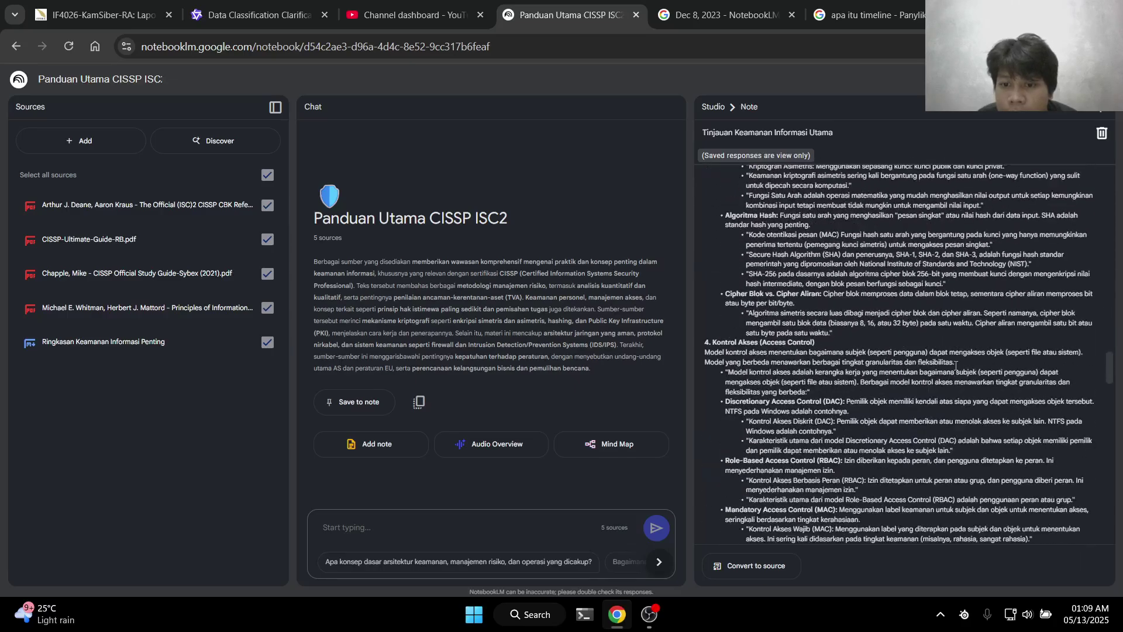
scroll(955, 366, down, 20)
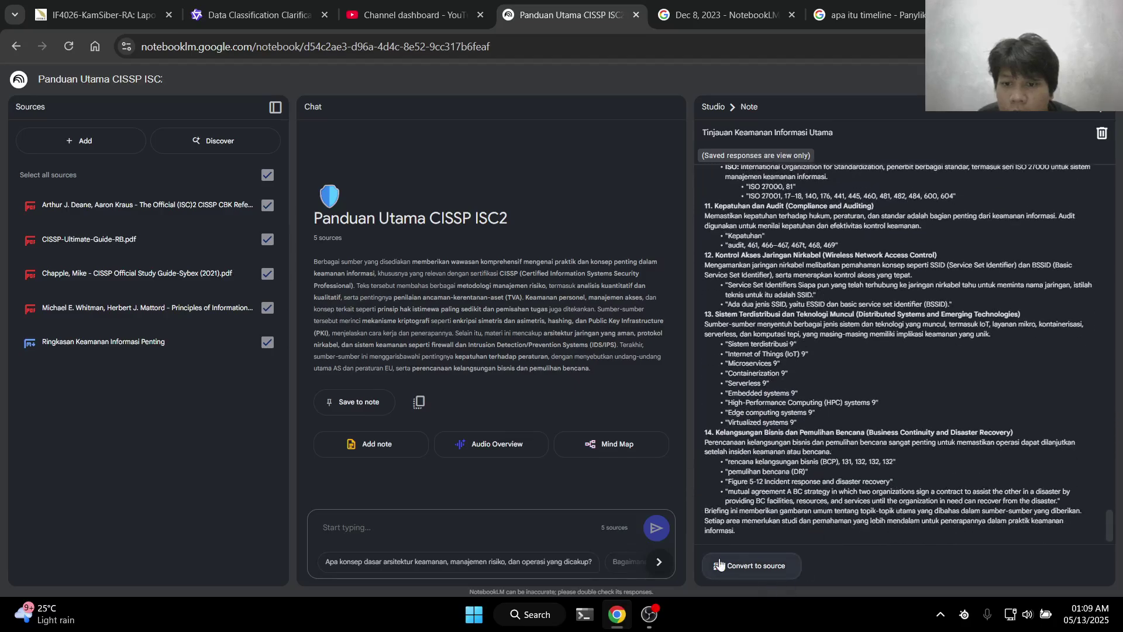
scroll(836, 354, up, 20)
scroll(836, 354, up, 20)
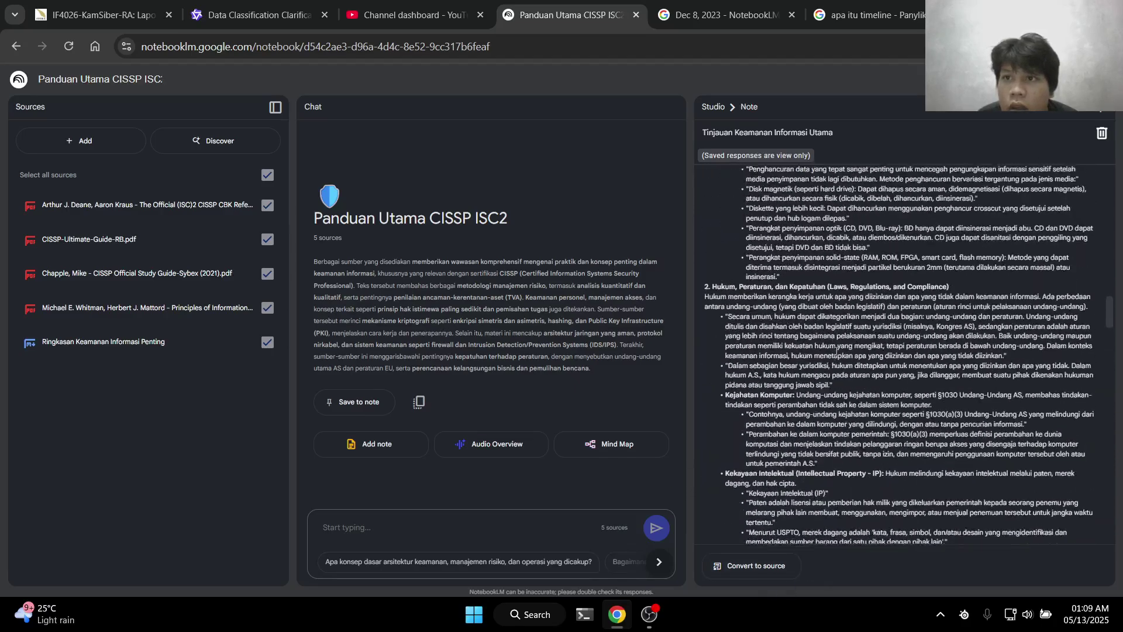
Return to the notes list and check the notebook's sharing options without changing them
click(1102, 115)
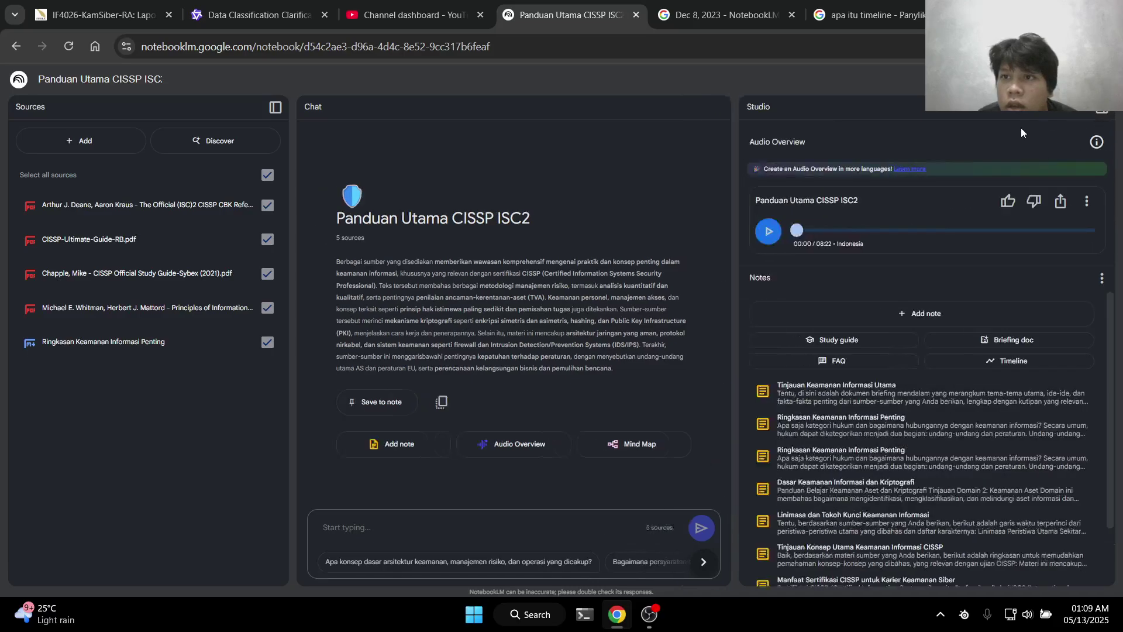
click(1021, 79)
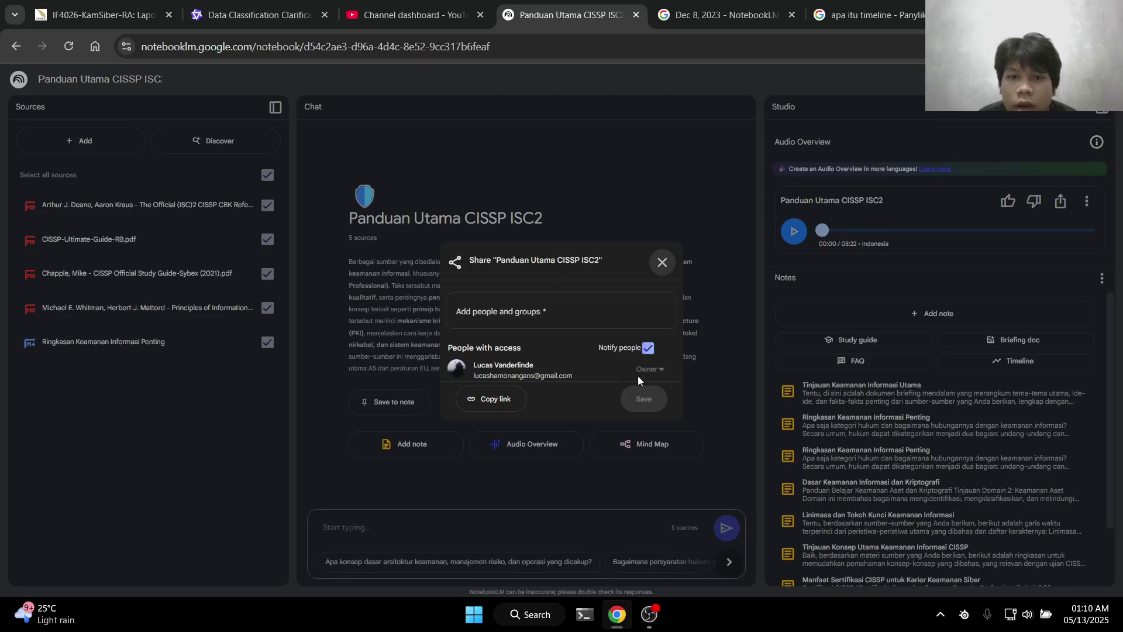
click(661, 262)
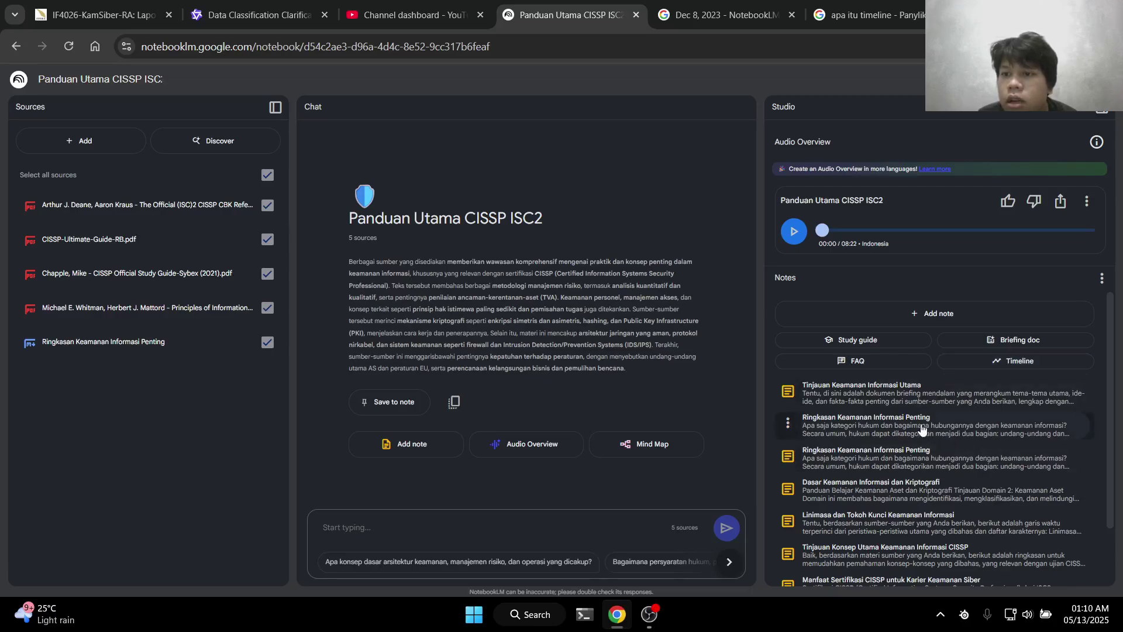
Generate a timeline note from the selected sources and open the existing note "Linimasa dan Tokoh Kunci Keamanan Informasi"
click(1000, 362)
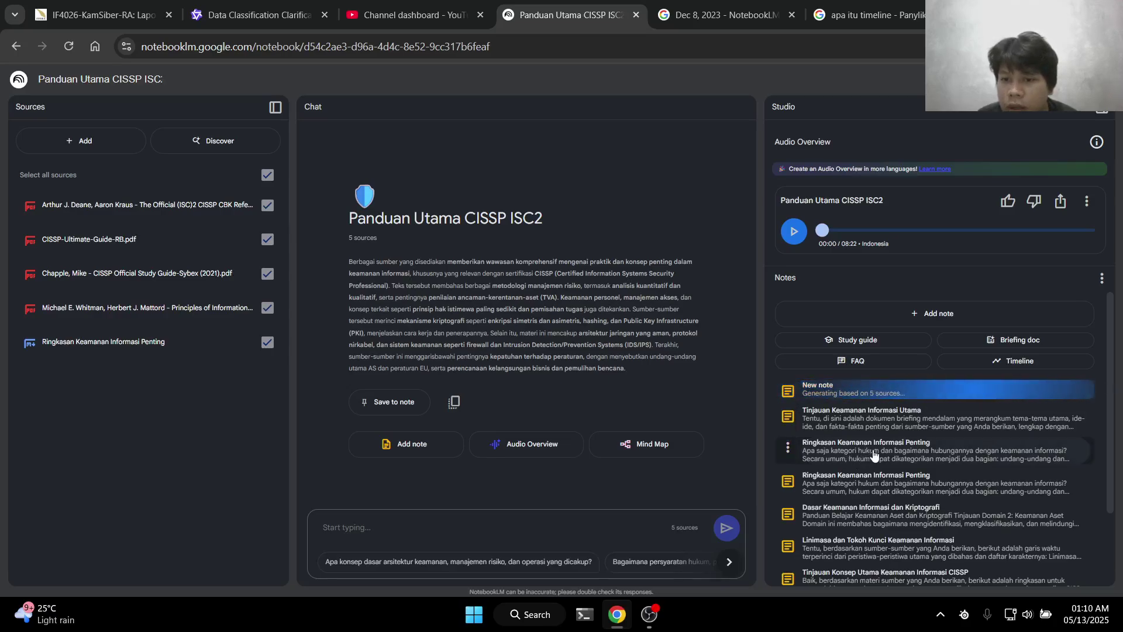
scroll(889, 450, down, 2)
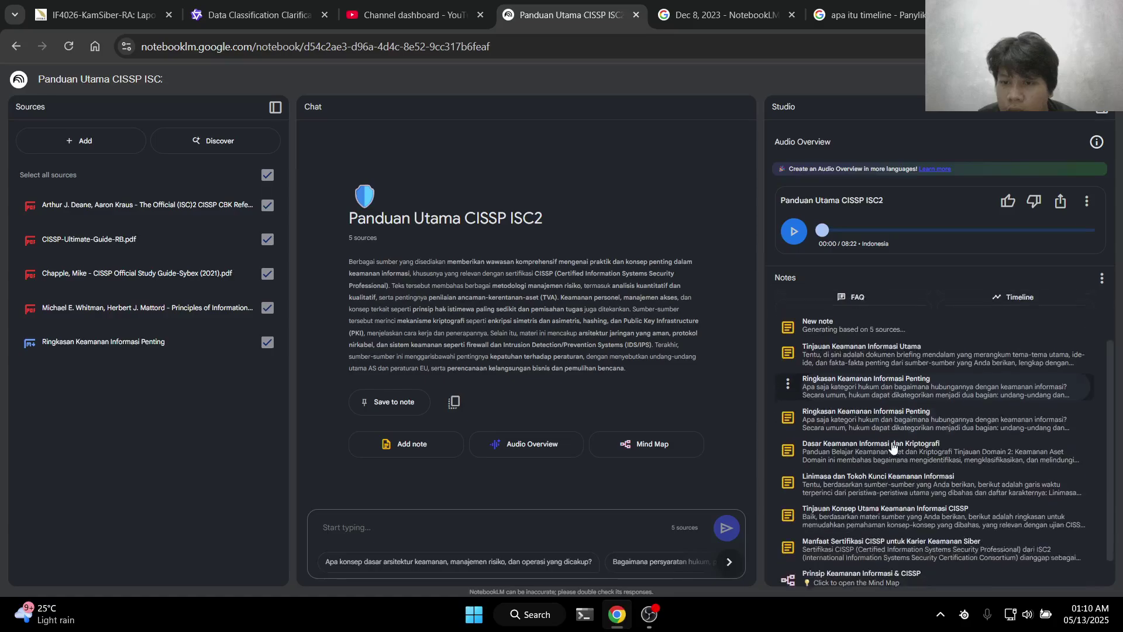
click(862, 481)
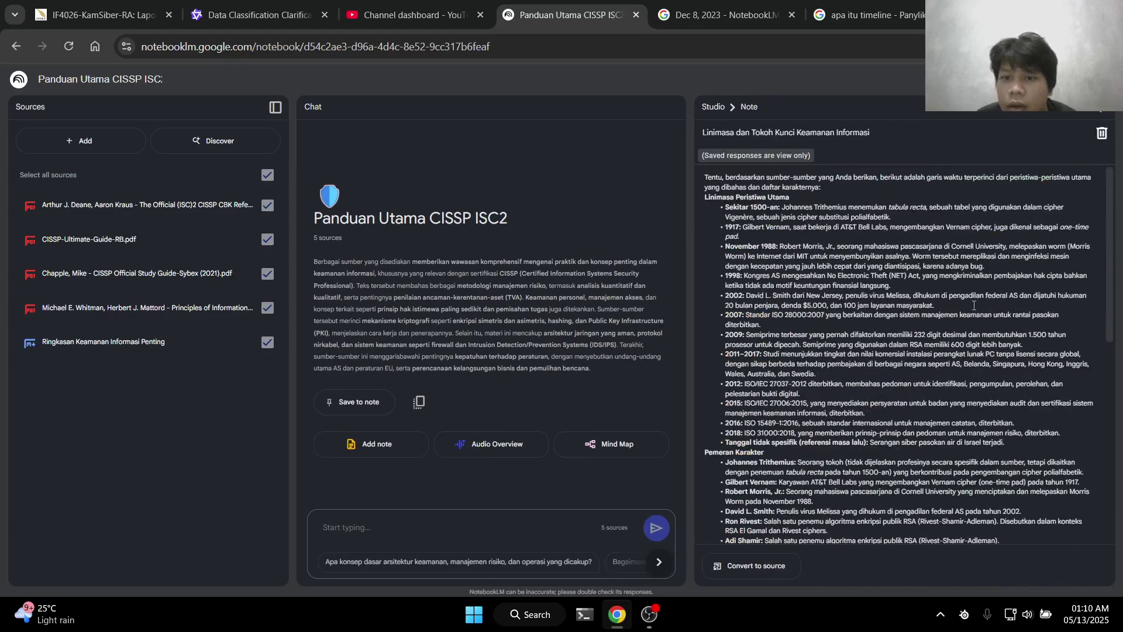
Examine the timeline note's main events and its list of people and organizations, and return to the notes list
scroll(964, 305, down, 4)
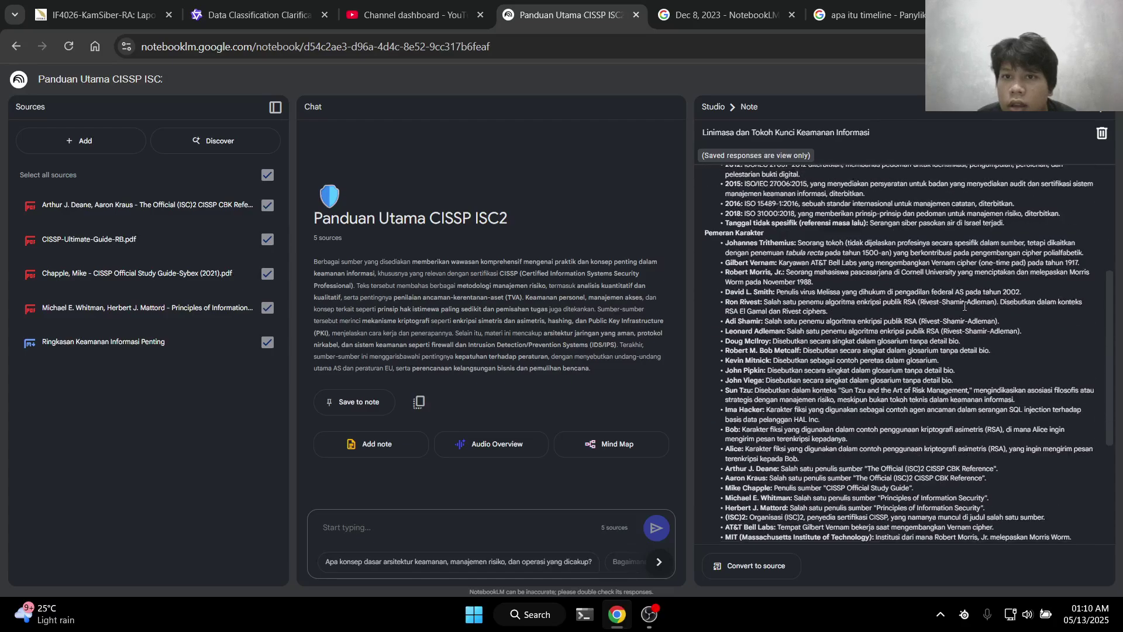
scroll(964, 305, down, 4)
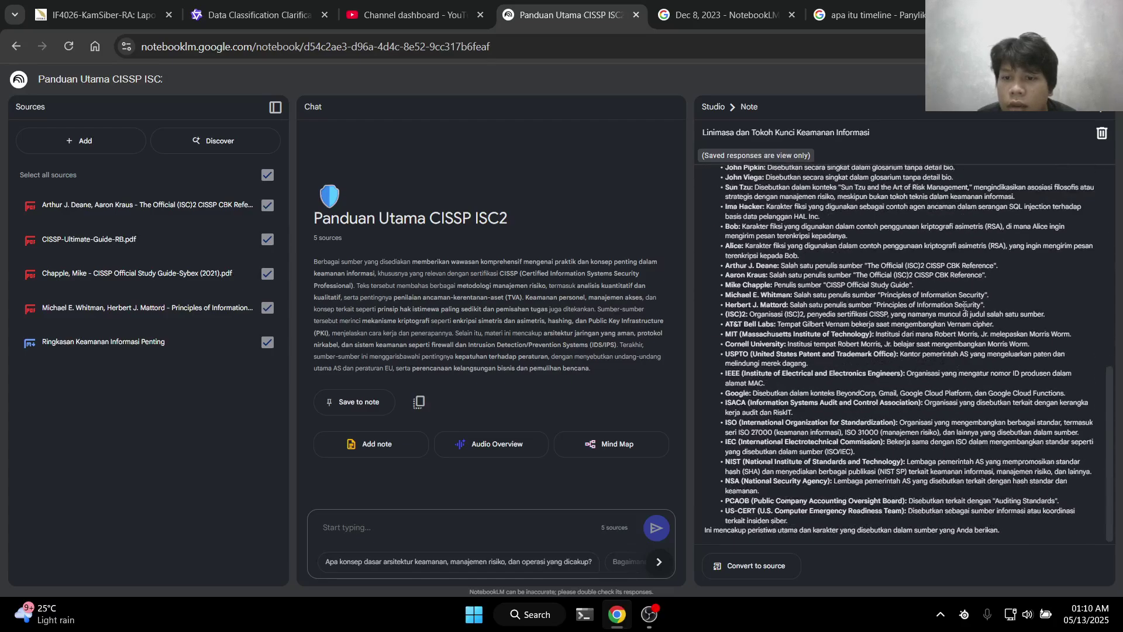
scroll(965, 305, up, 10)
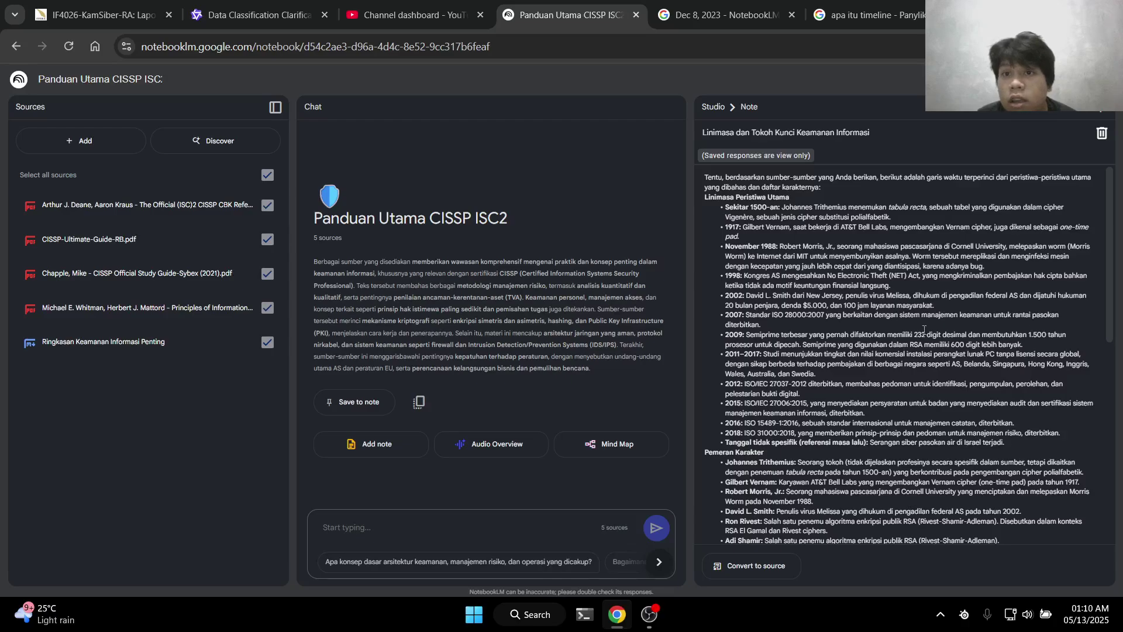
scroll(954, 276, down, 1)
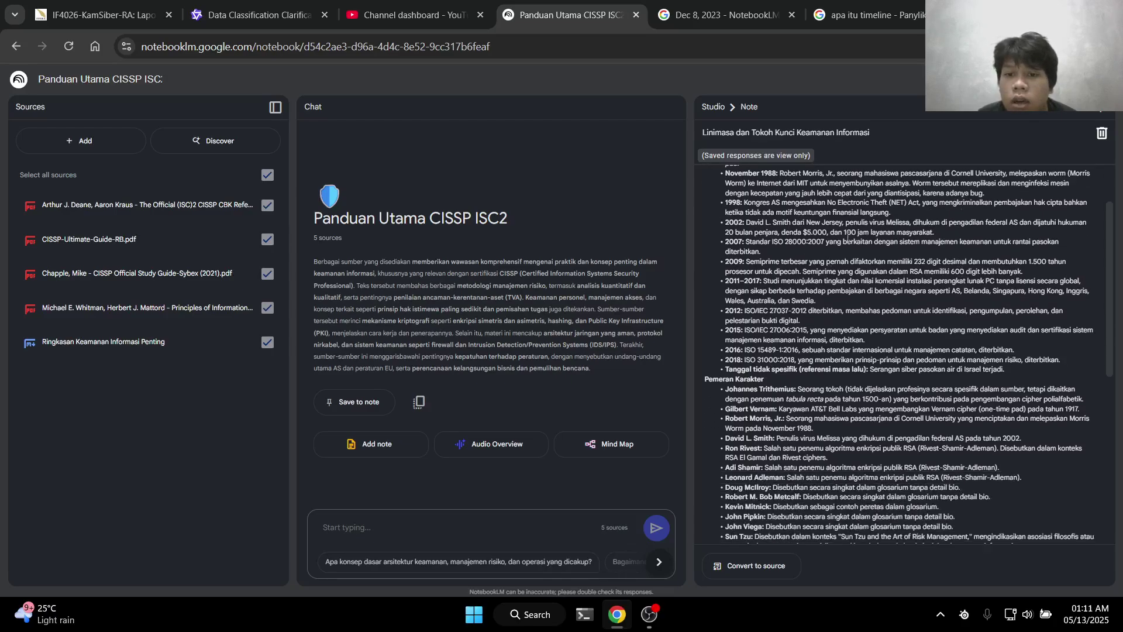
scroll(891, 317, up, 1)
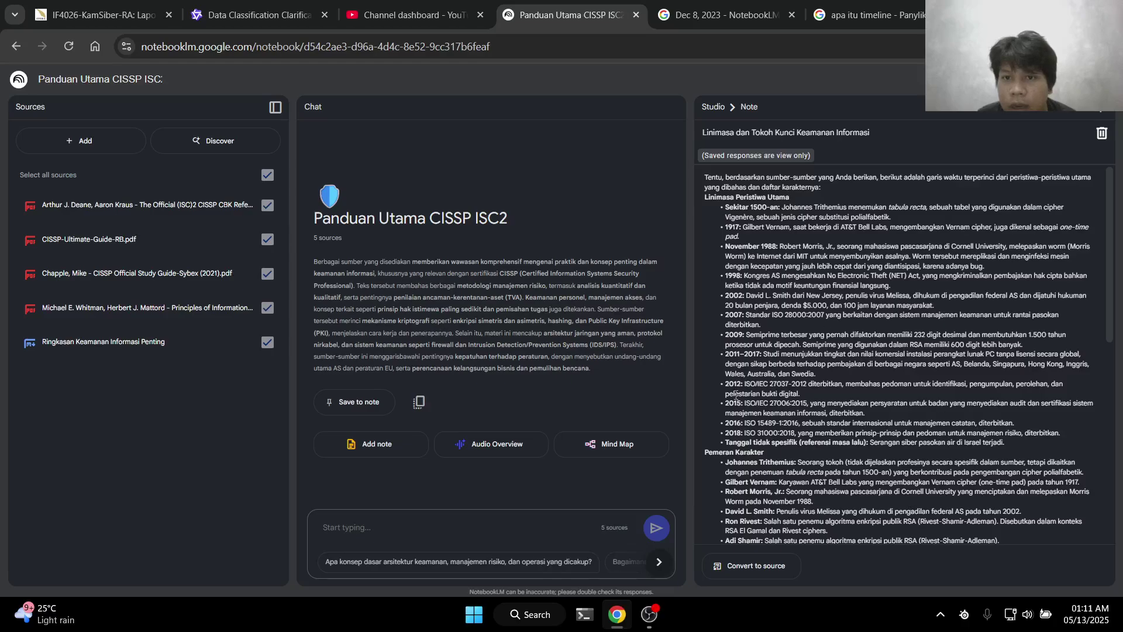
scroll(908, 266, down, 3)
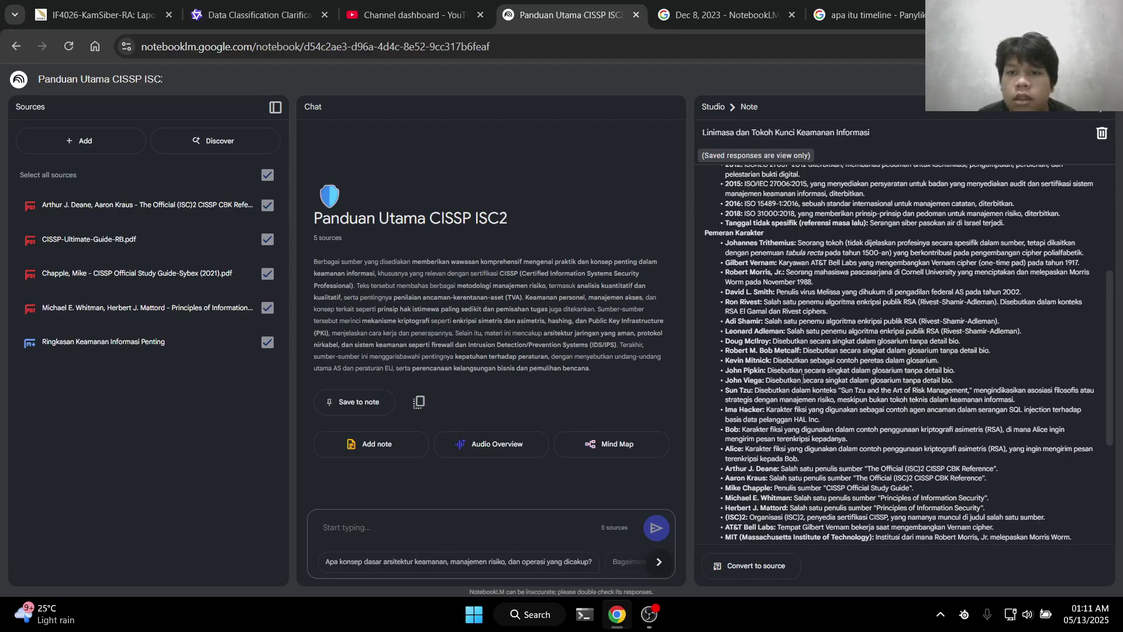
scroll(928, 426, down, 2)
scroll(928, 425, up, 2)
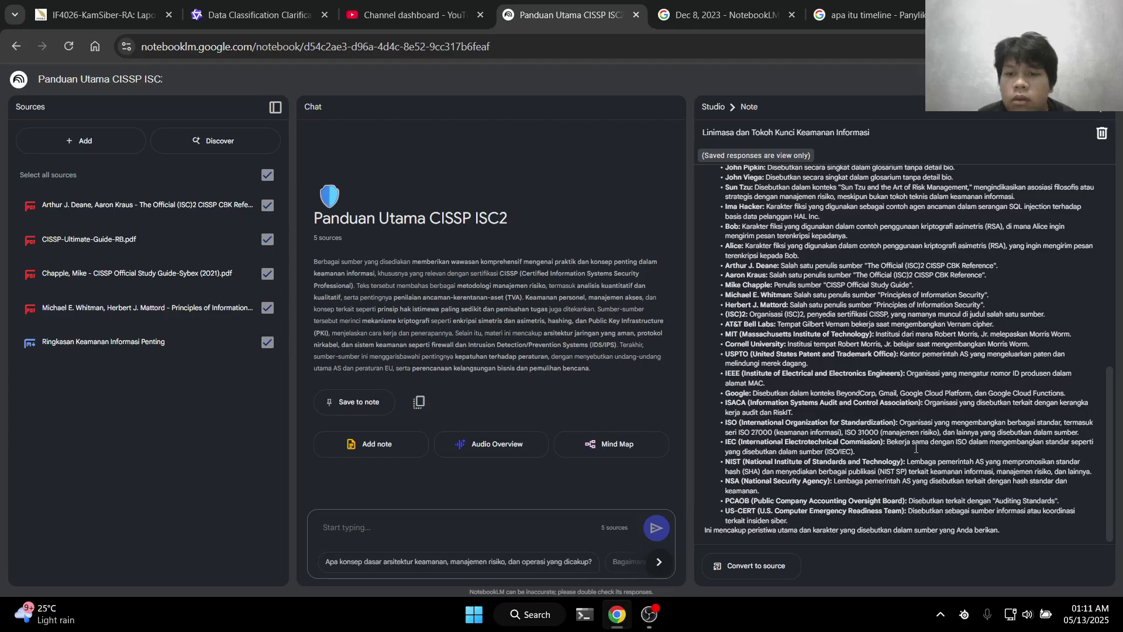
scroll(923, 287, up, 3)
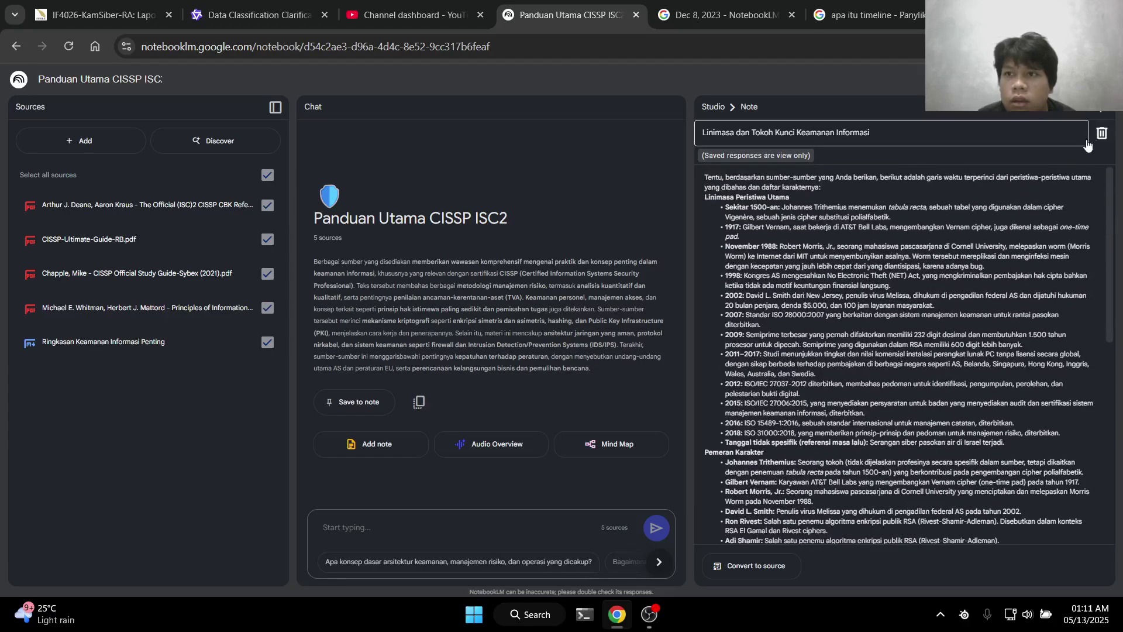
click(1101, 108)
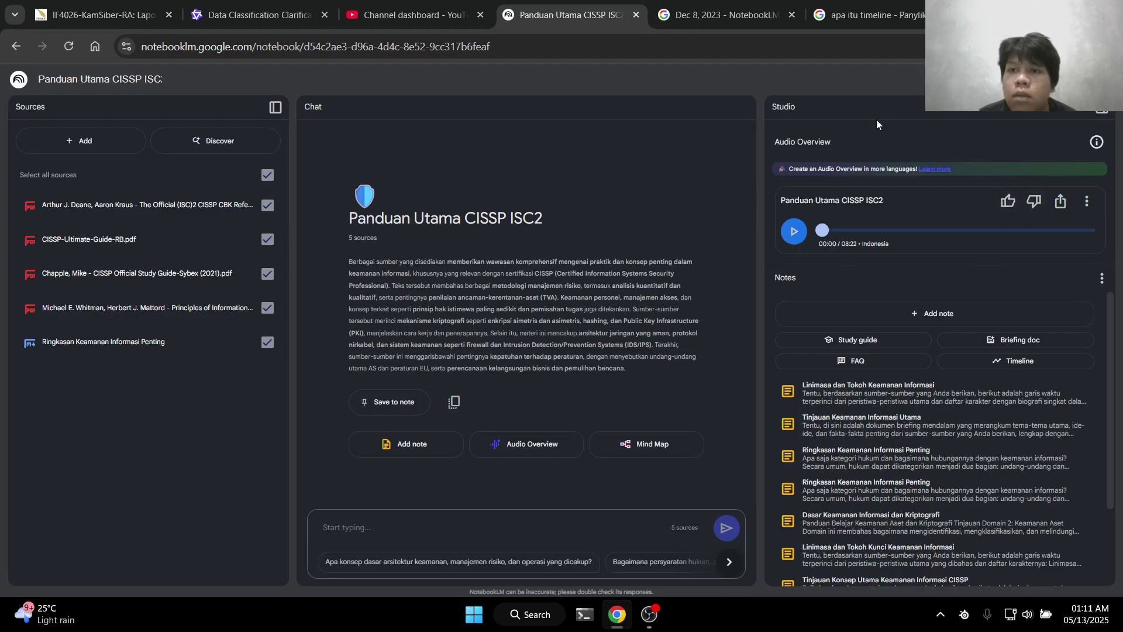
Set the output language to English and save the setting
click(1047, 79)
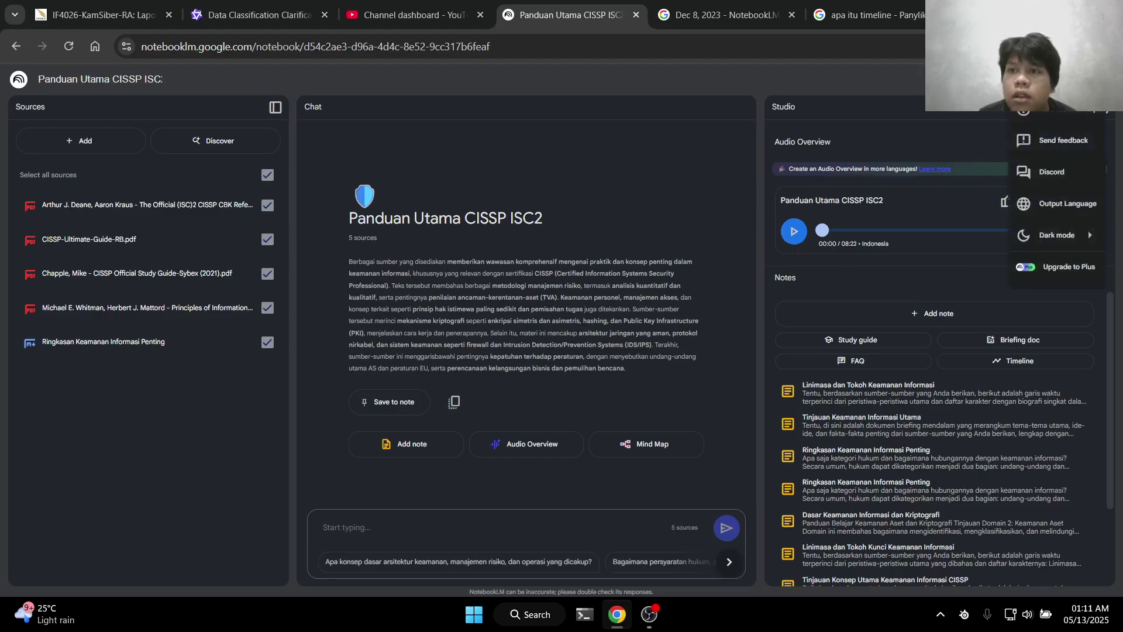
click(1059, 204)
click(779, 311)
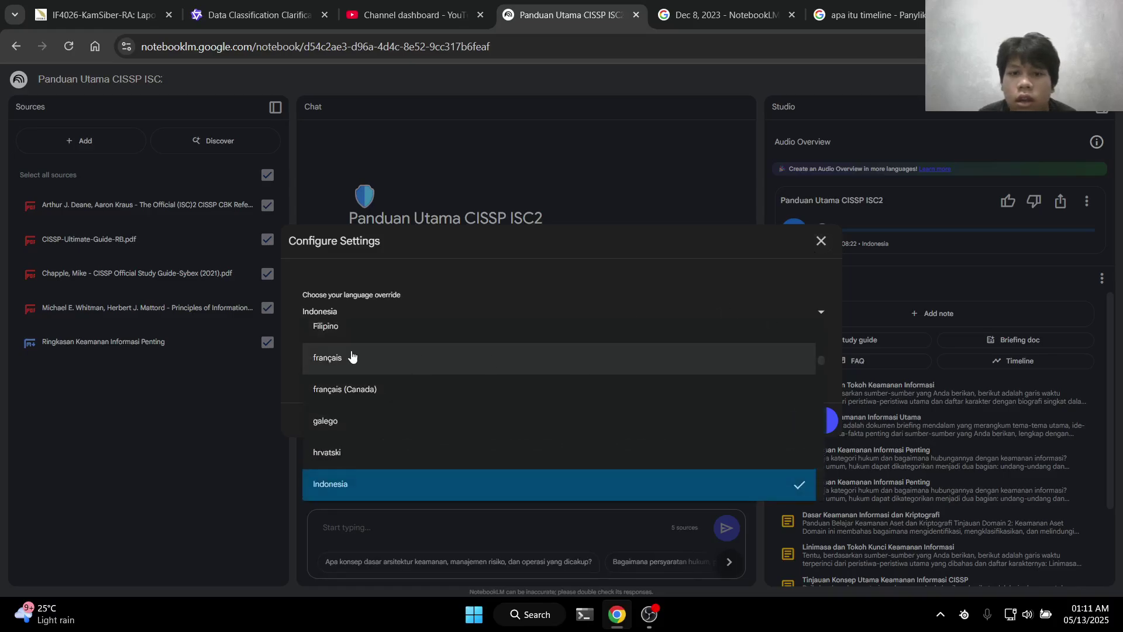
scroll(379, 419, down, 5)
scroll(394, 462, down, 4)
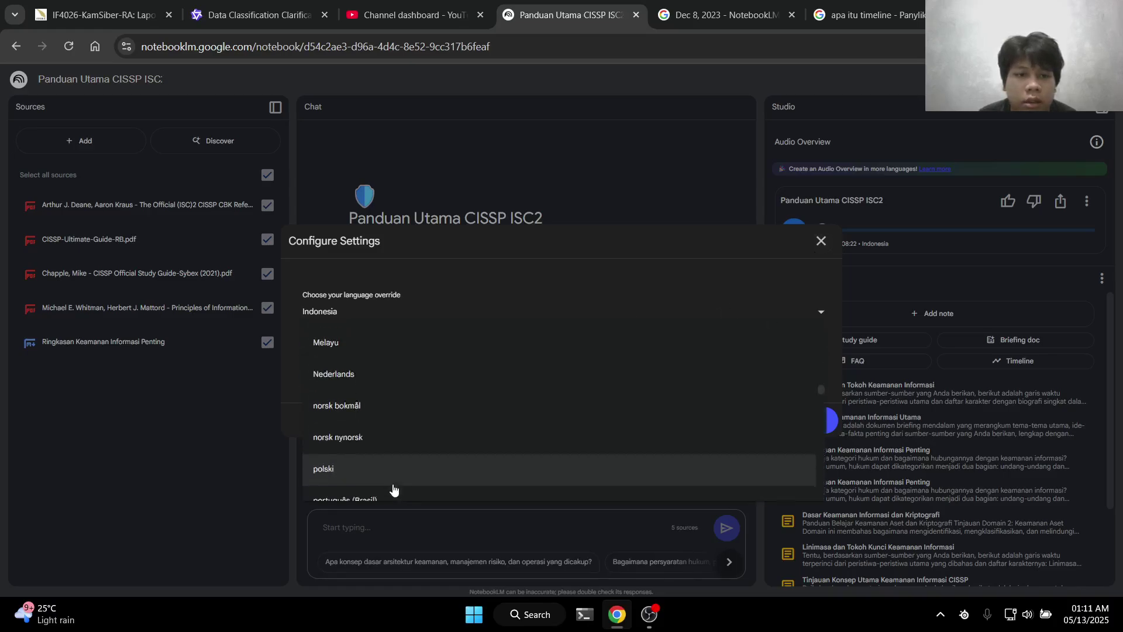
scroll(363, 423, up, 2)
scroll(363, 424, up, 10)
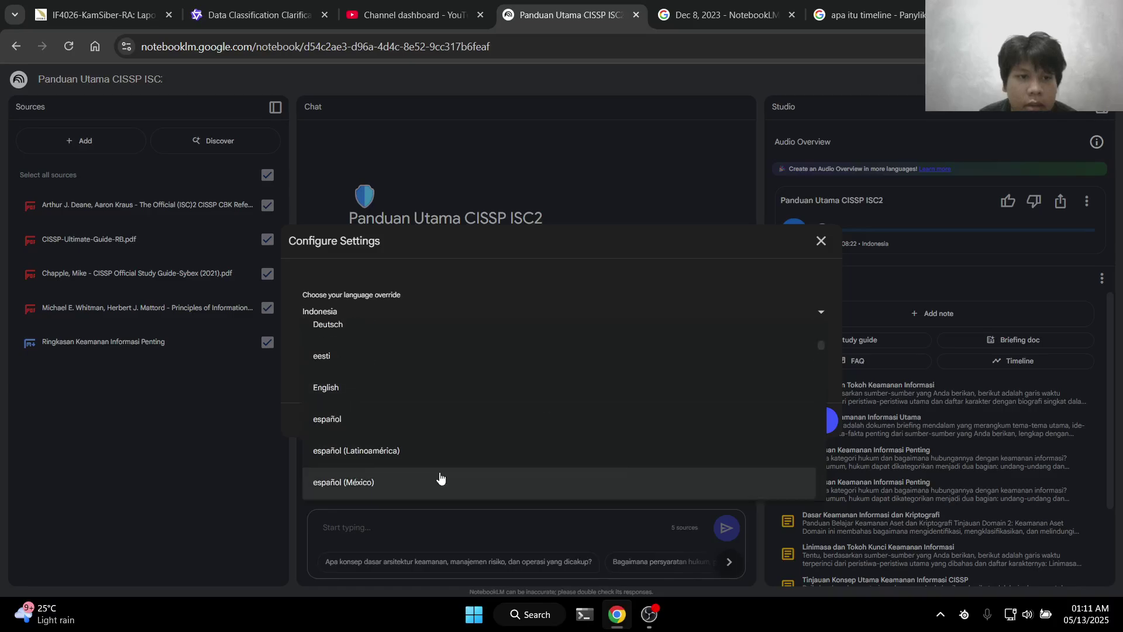
click(328, 387)
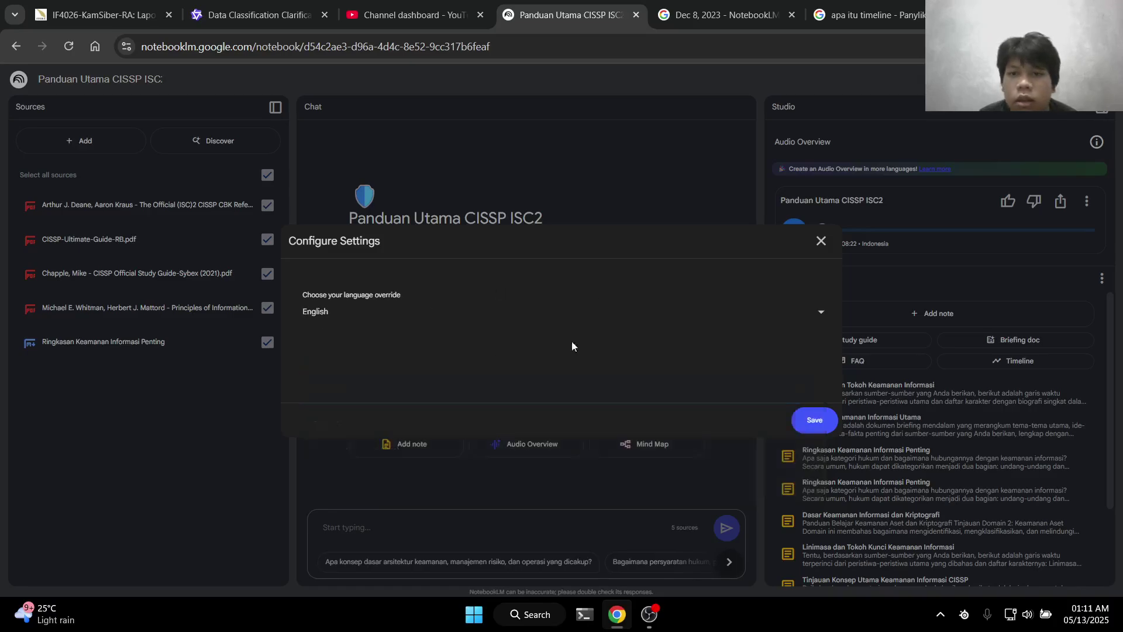
click(808, 427)
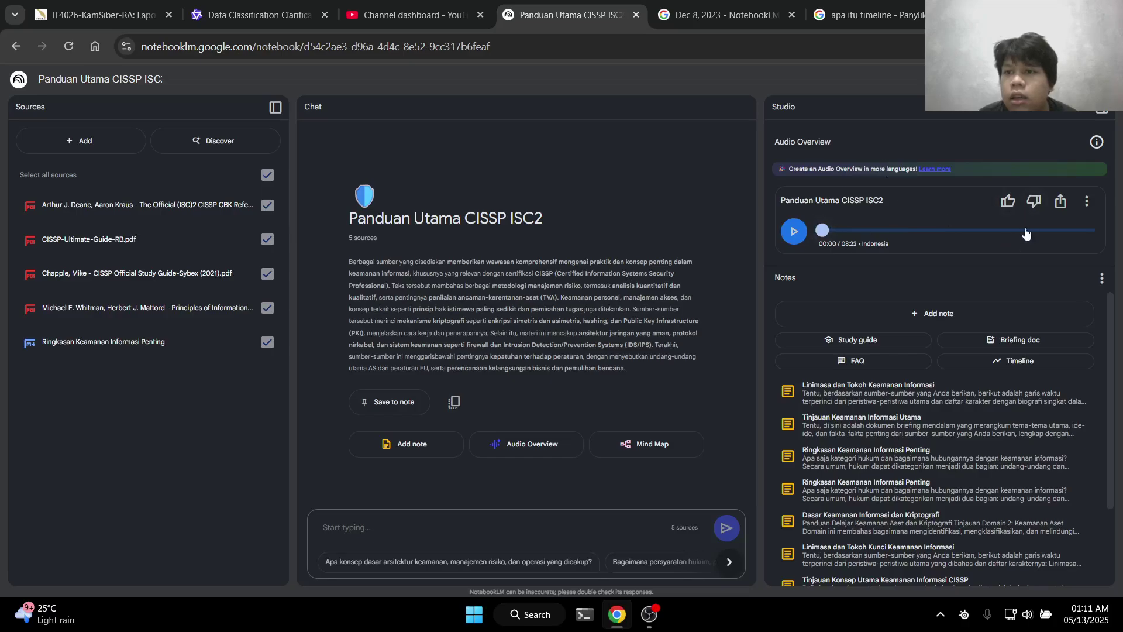
Delete the existing Audio Overview and generate a new Deep Dive conversation through its customization options
click(1088, 206)
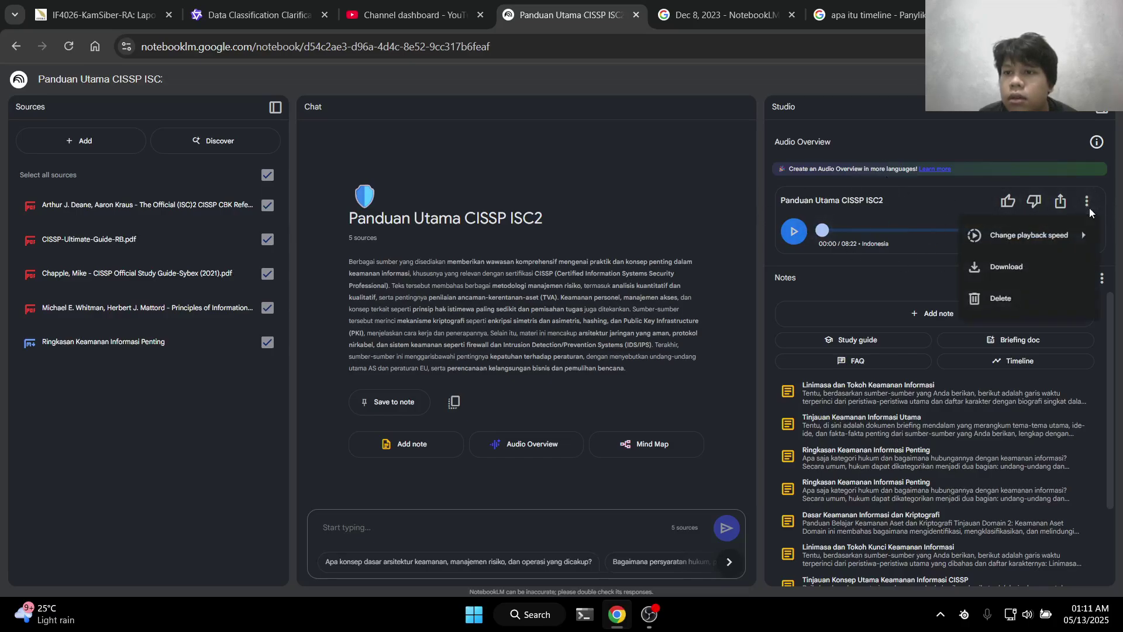
click(997, 298)
click(611, 360)
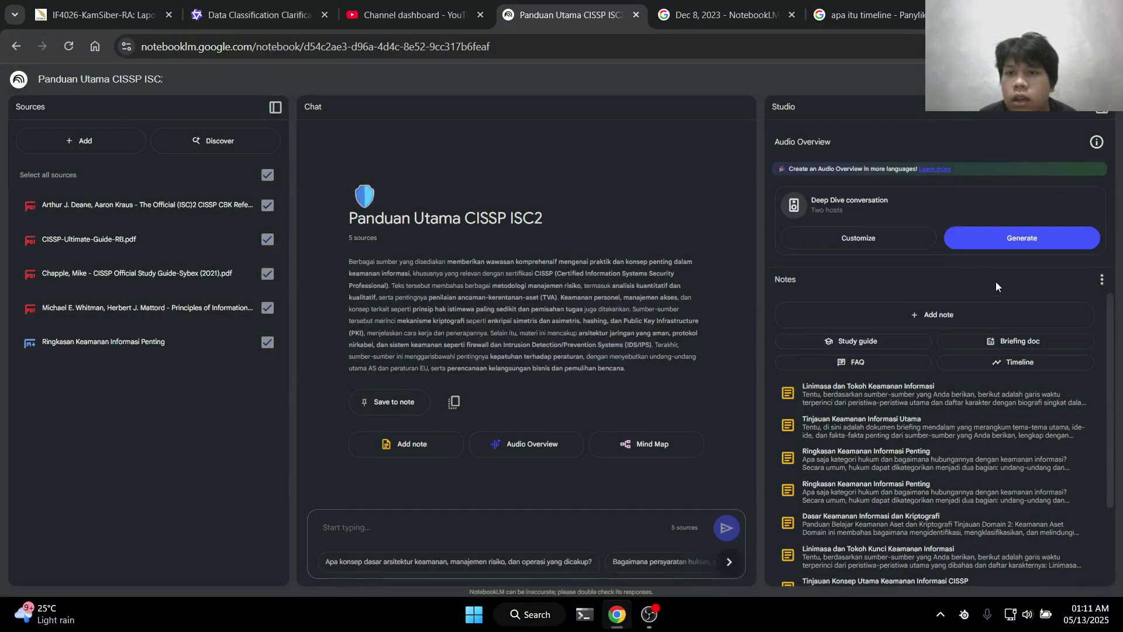
click(874, 242)
click(798, 407)
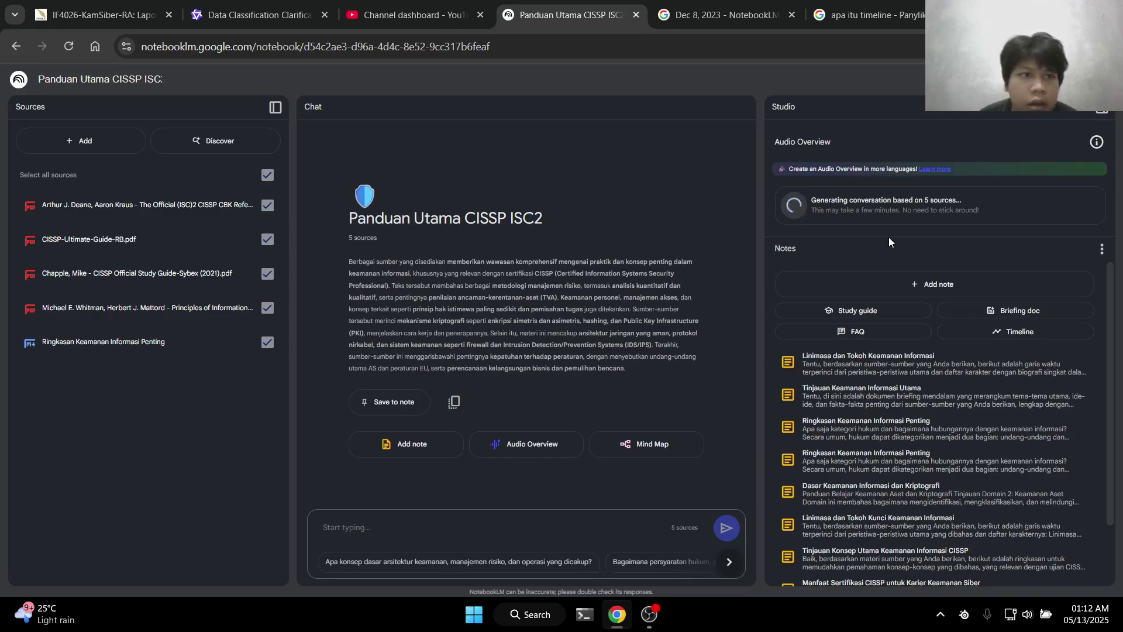
Discover new web sources on the topic "Keamanan Siber"
click(237, 142)
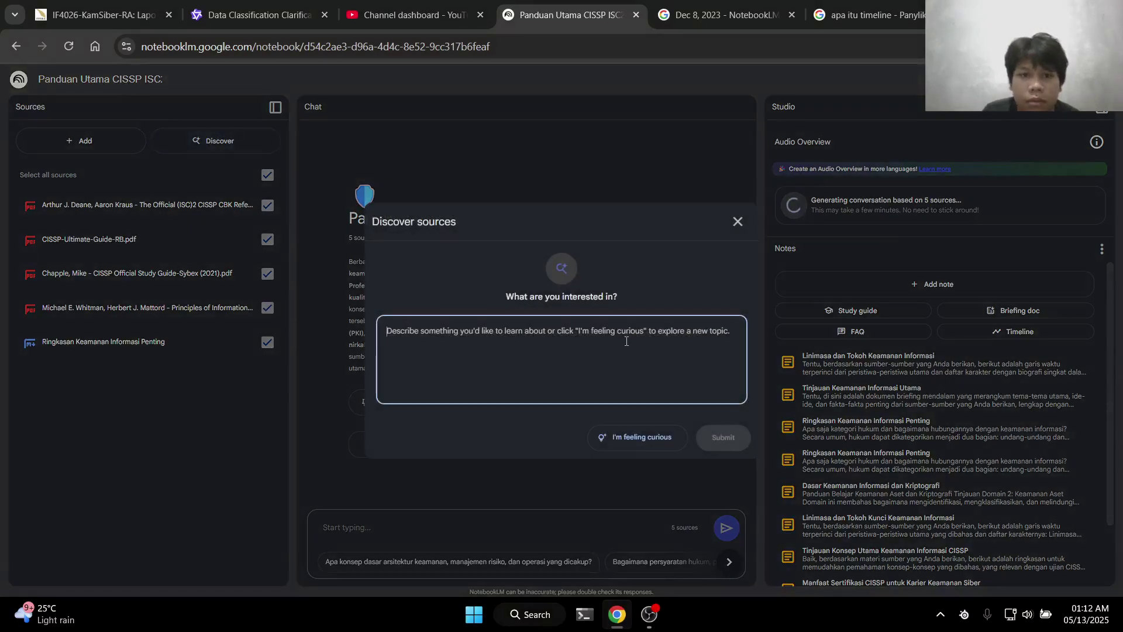
key(Caps_Lock)
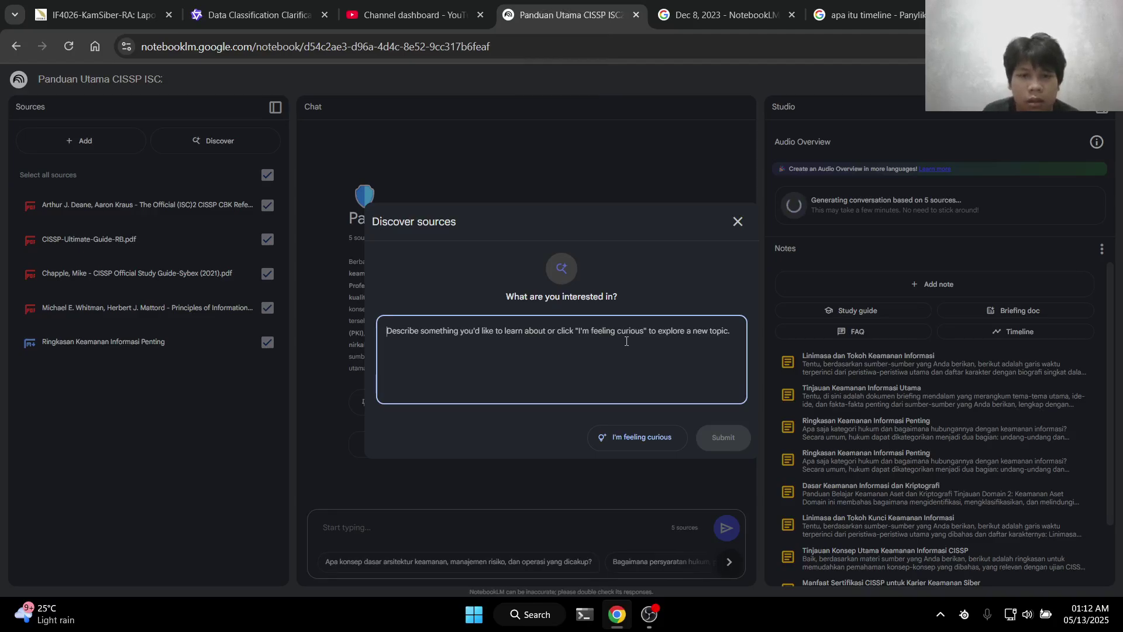
text(K)
key(Caps_Lock)
text(eamanan)
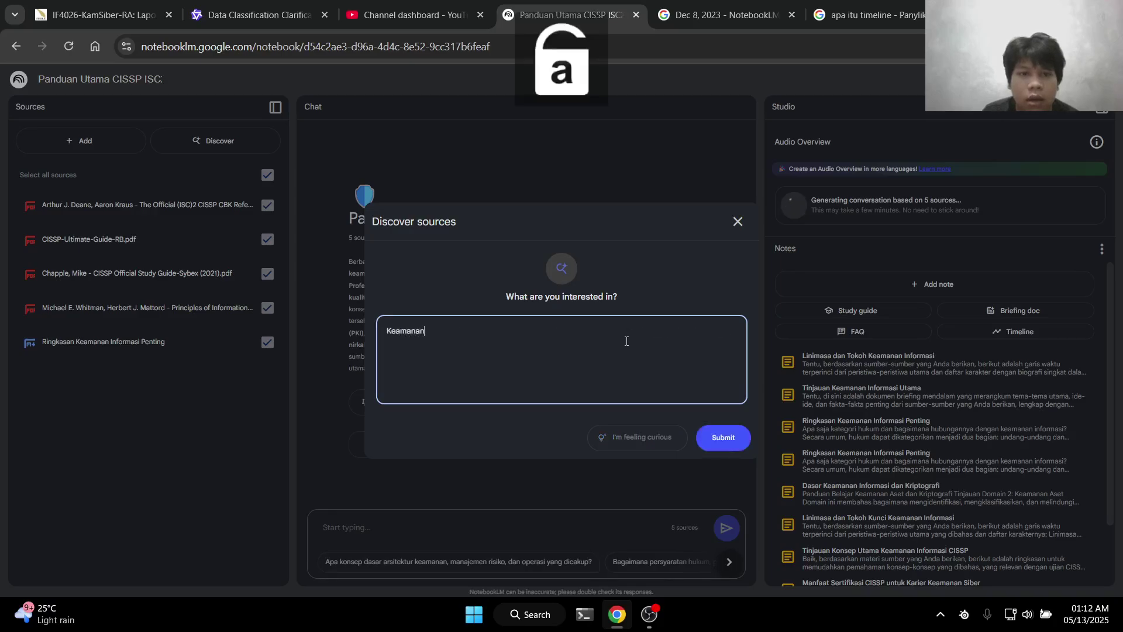
text( Siber)
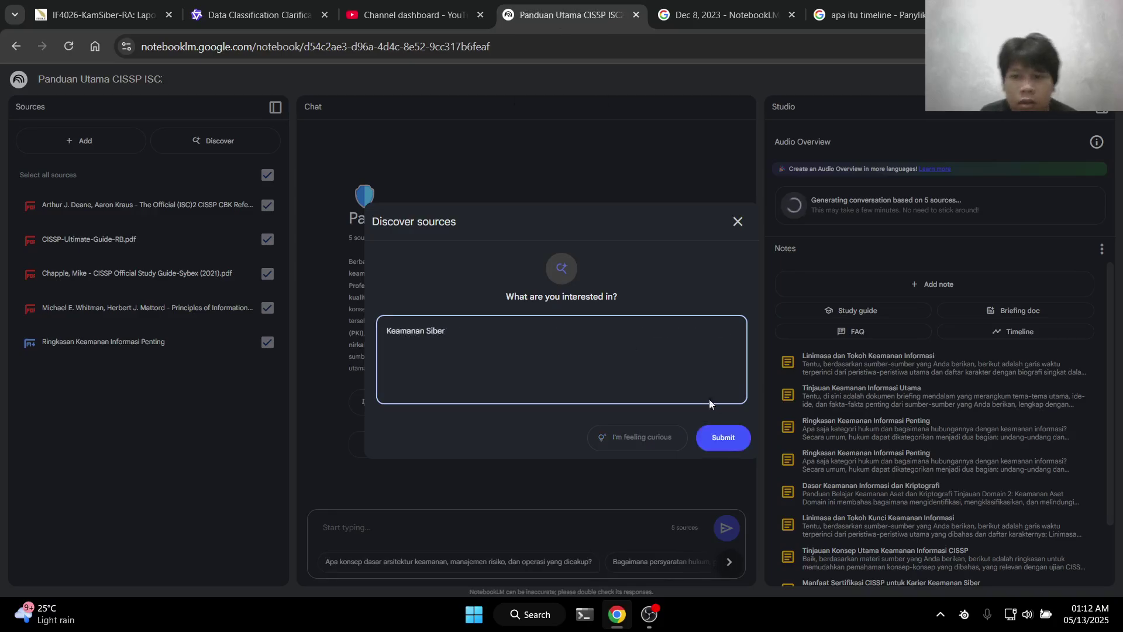
click(723, 438)
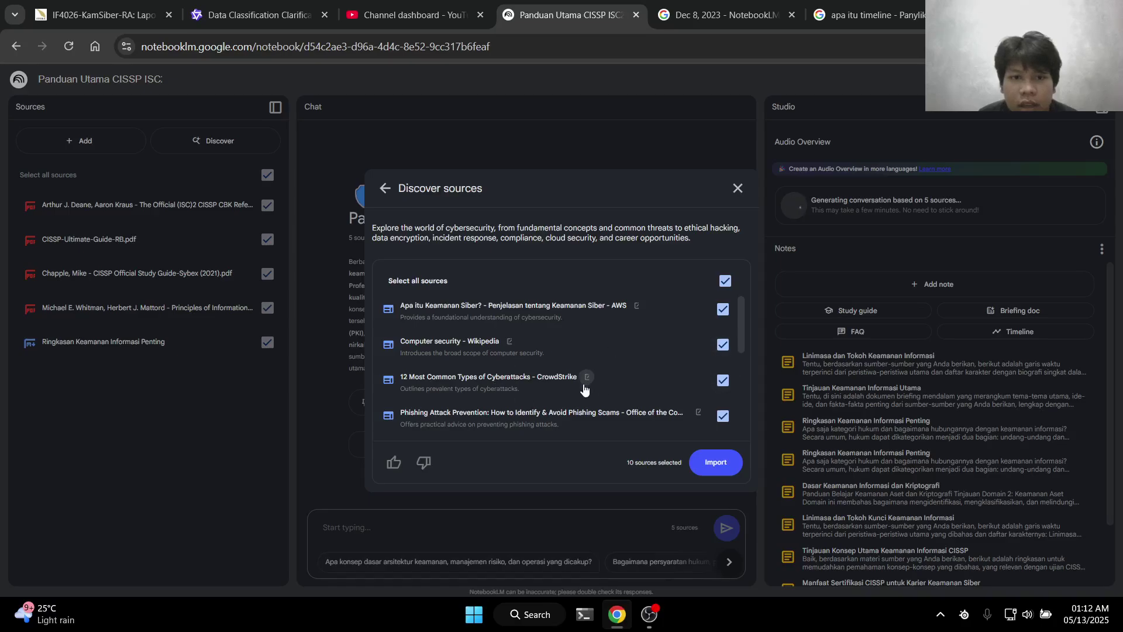
Review the suggested cybersecurity sources, import all of them into the notebook, and look through the updated source list
scroll(584, 387, down, 3)
scroll(584, 387, down, 2)
scroll(602, 354, up, 5)
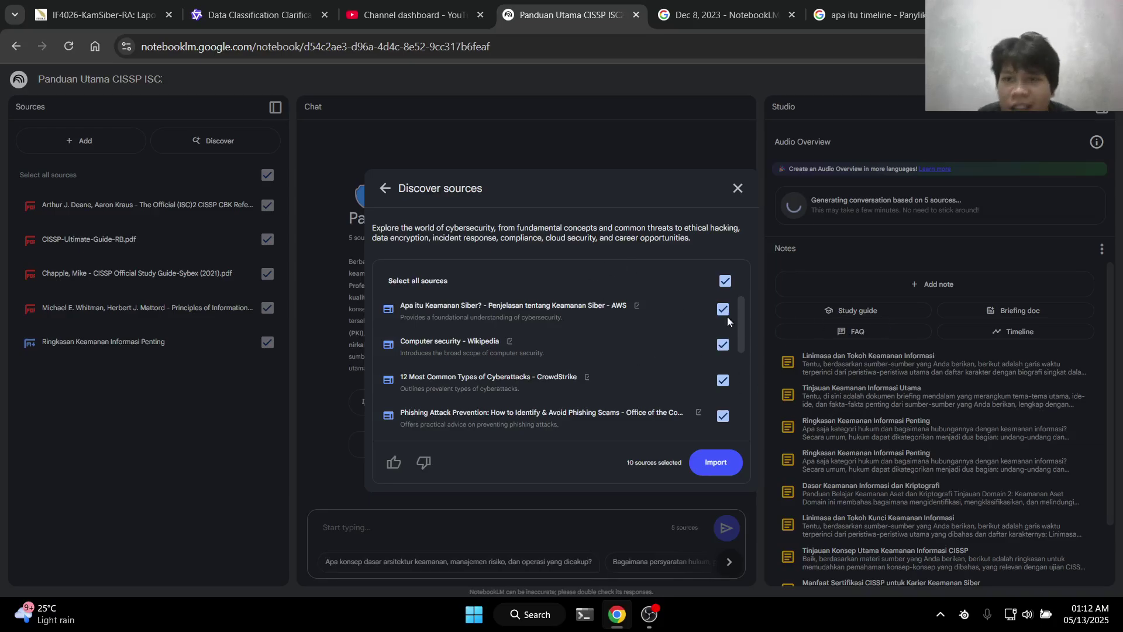
scroll(590, 294, down, 5)
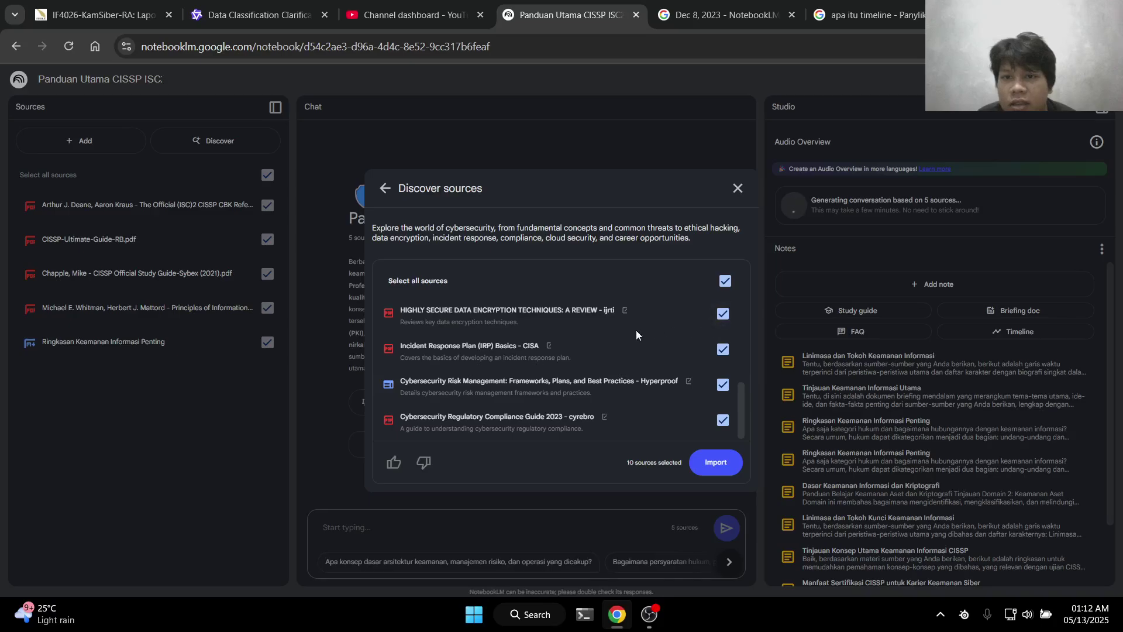
scroll(636, 330, up, 5)
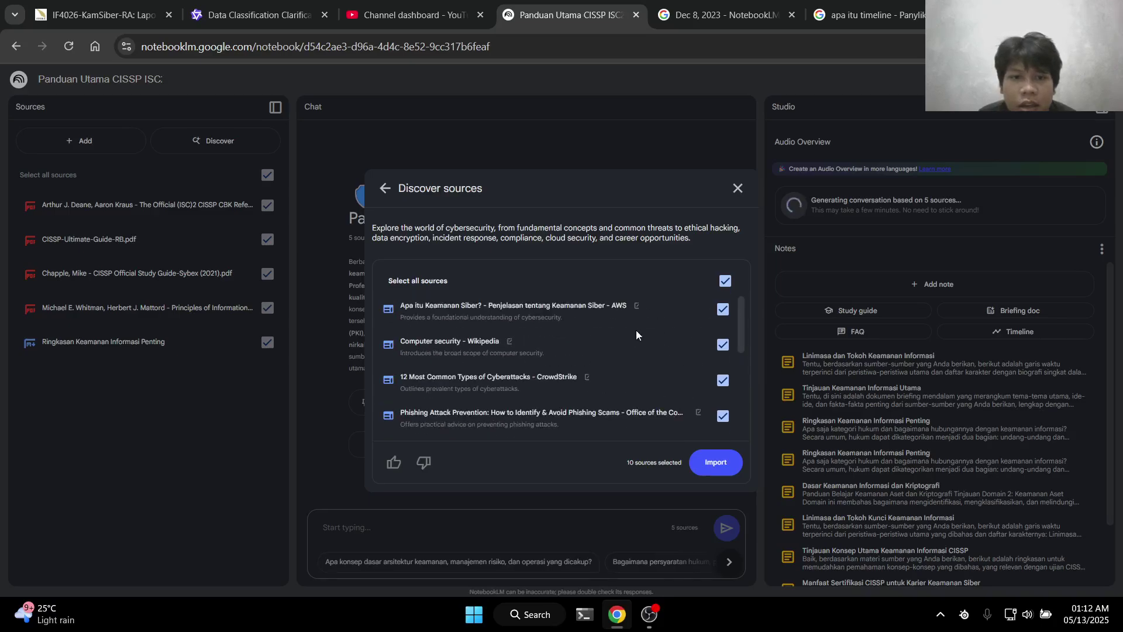
scroll(649, 329, down, 5)
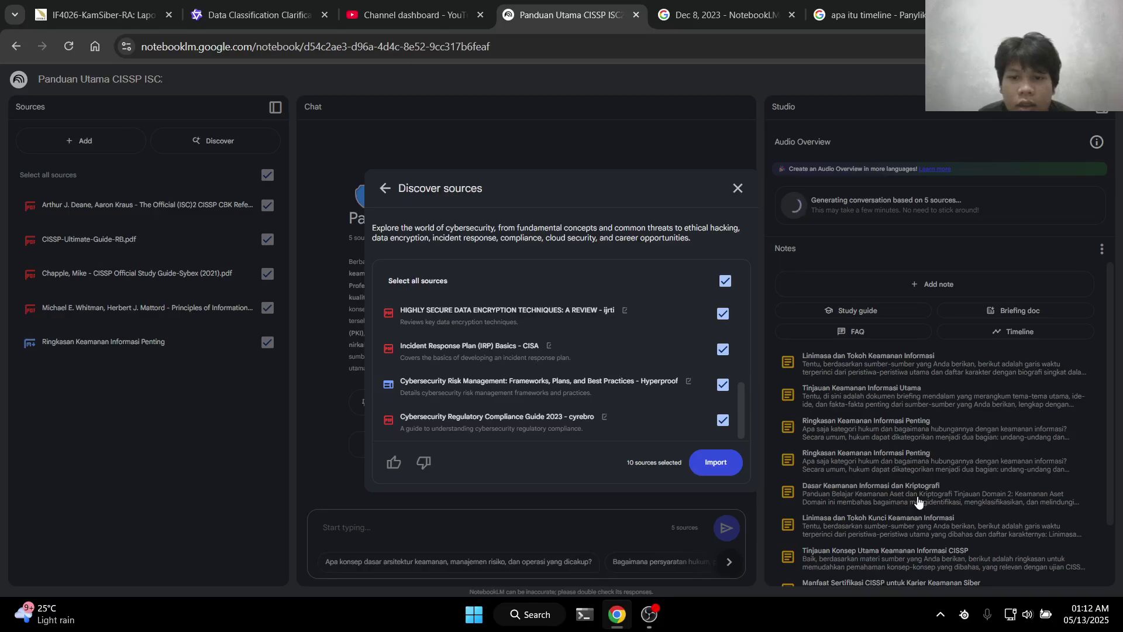
click(714, 462)
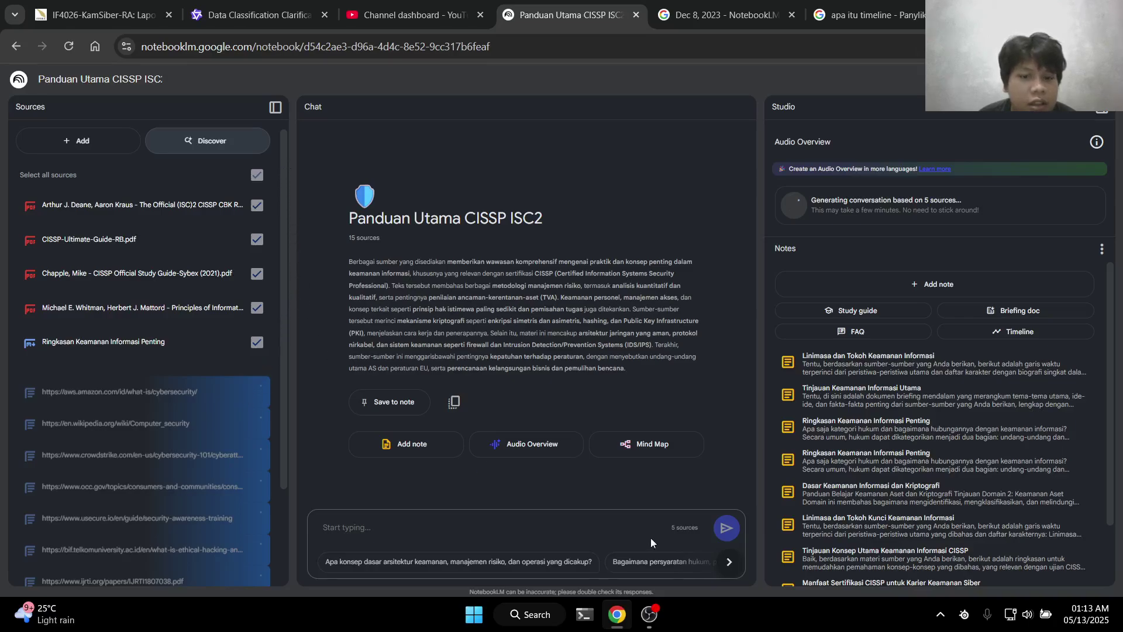
scroll(163, 369, down, 2)
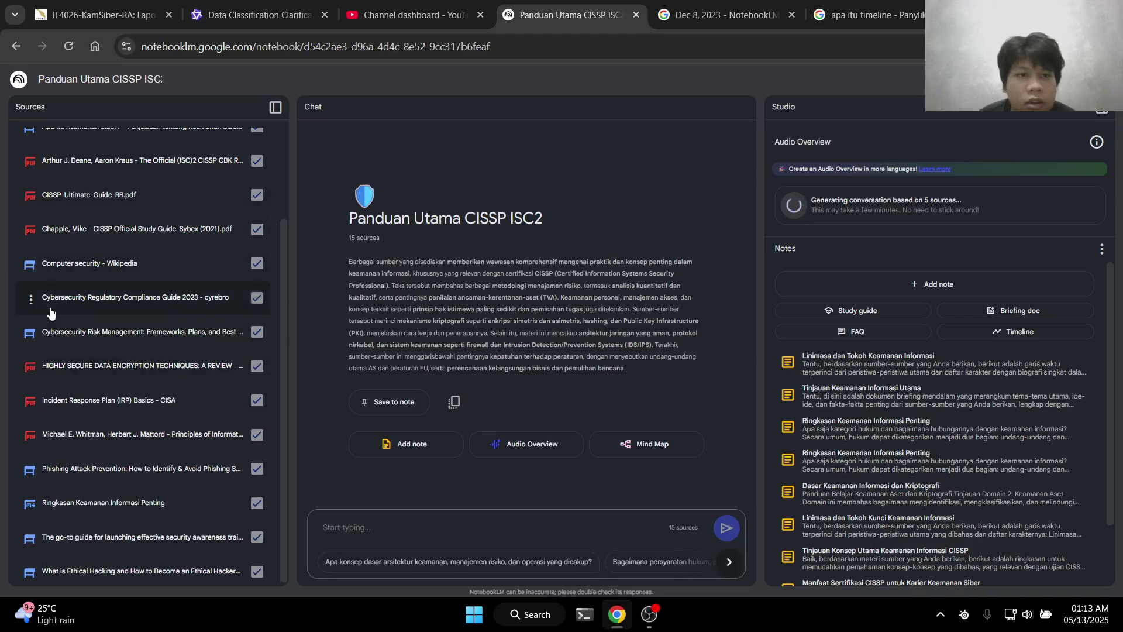
scroll(51, 313, up, 2)
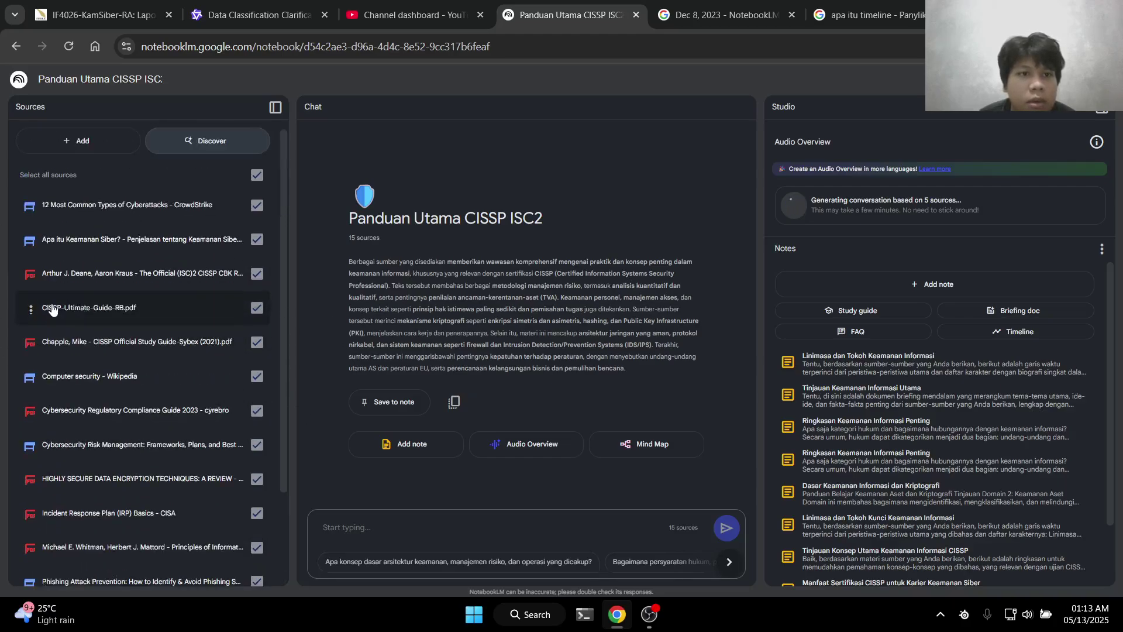
scroll(125, 309, down, 2)
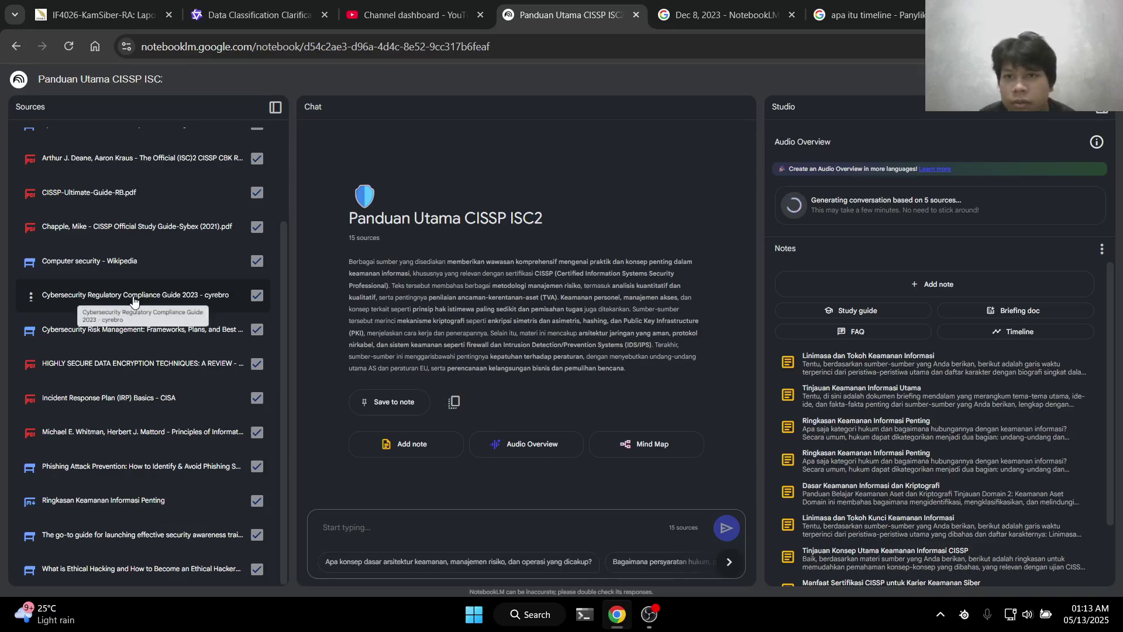